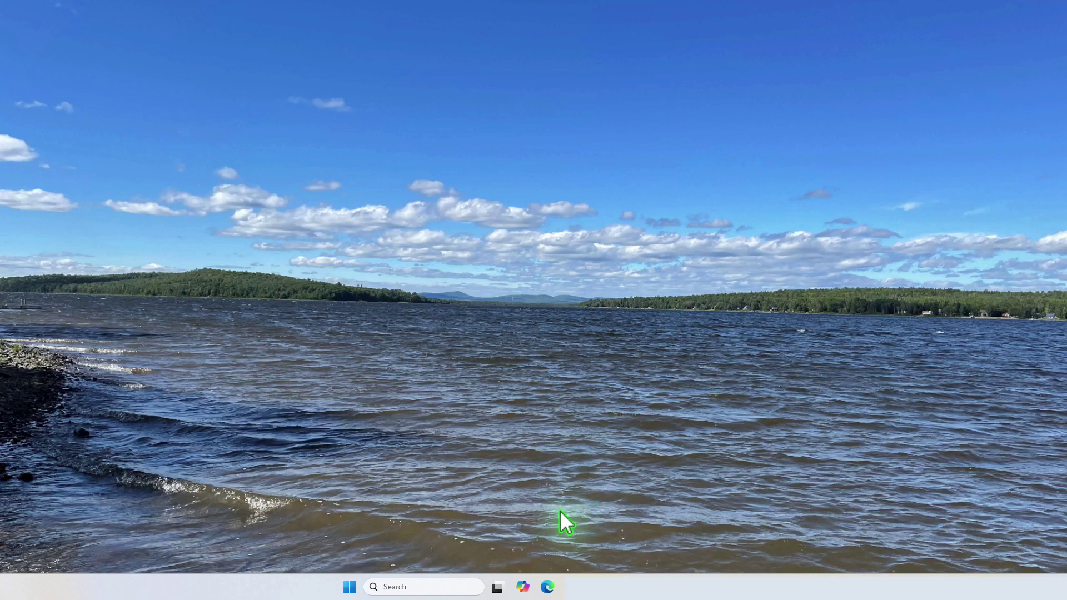
Step: Search for 'paint' from the taskbar and launch Paint with a blank canvas
left_click(433, 588)
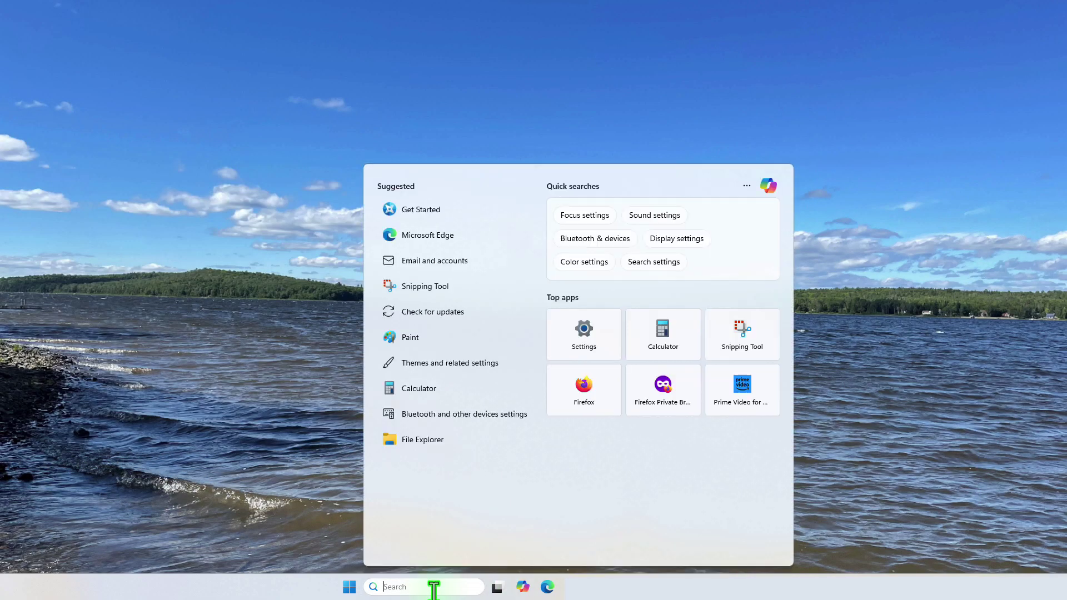
type("paint")
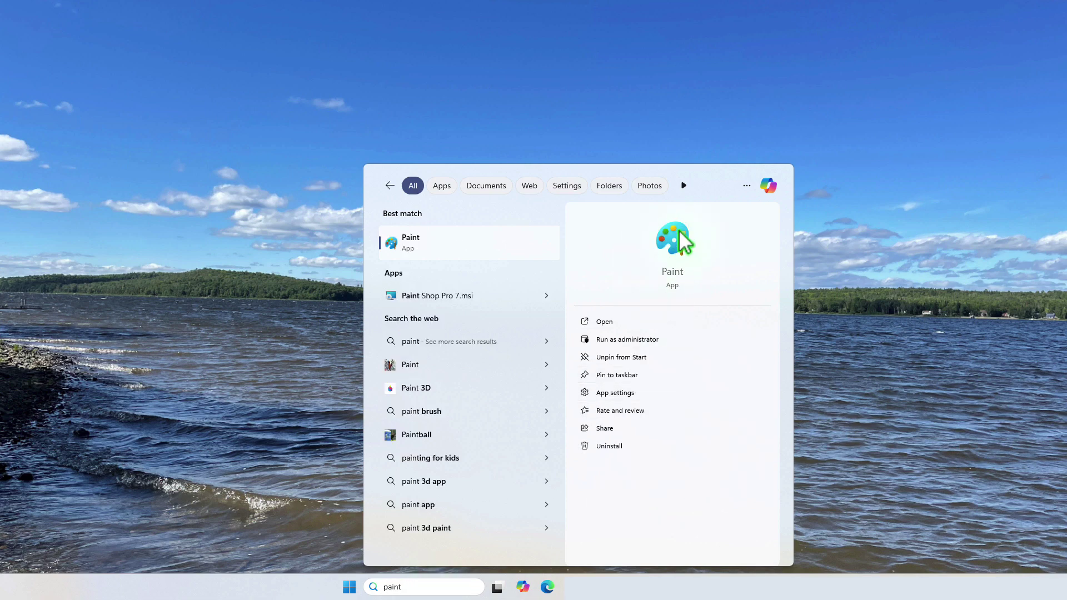
left_click(673, 240)
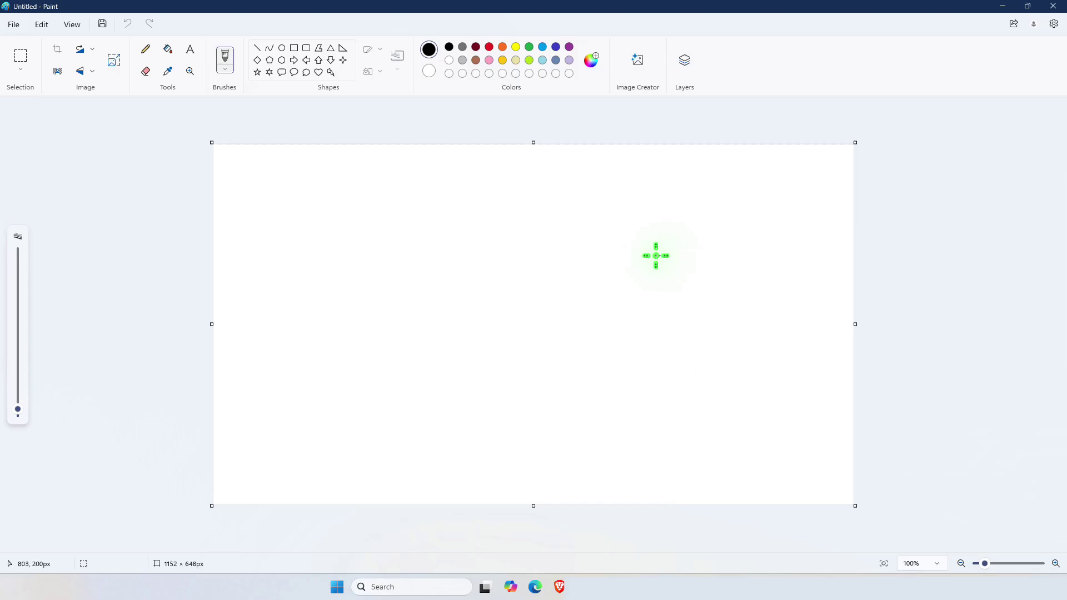
Step: Open Paint's Image Creator (preview) pane beside the blank canvas
left_click(640, 62)
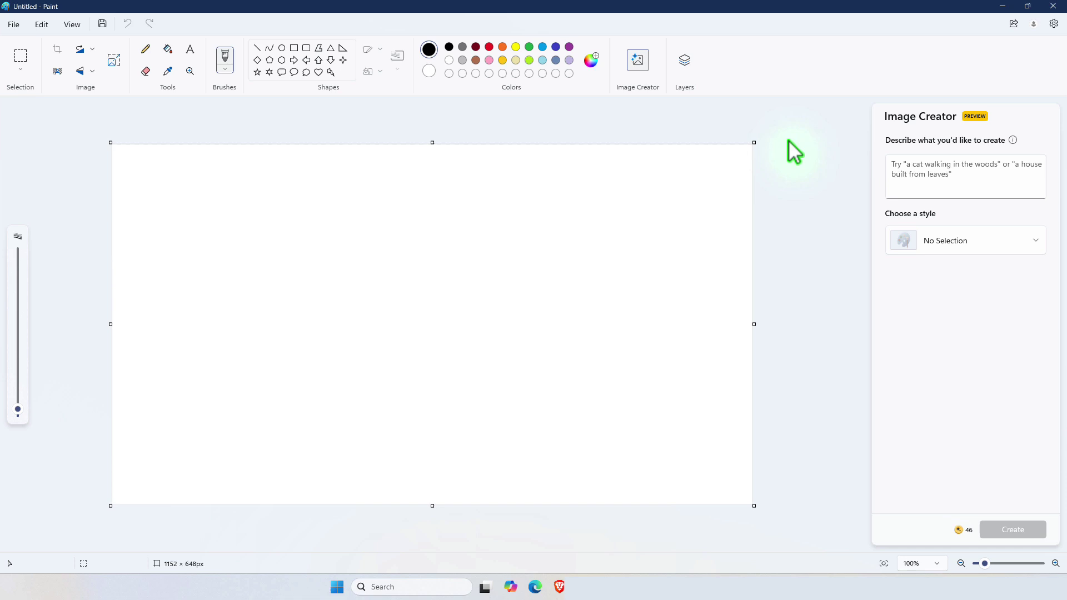
Step: Enter the online-student-by-the-lake description in Image Creator, generate images, and view the style list
left_click(962, 176)
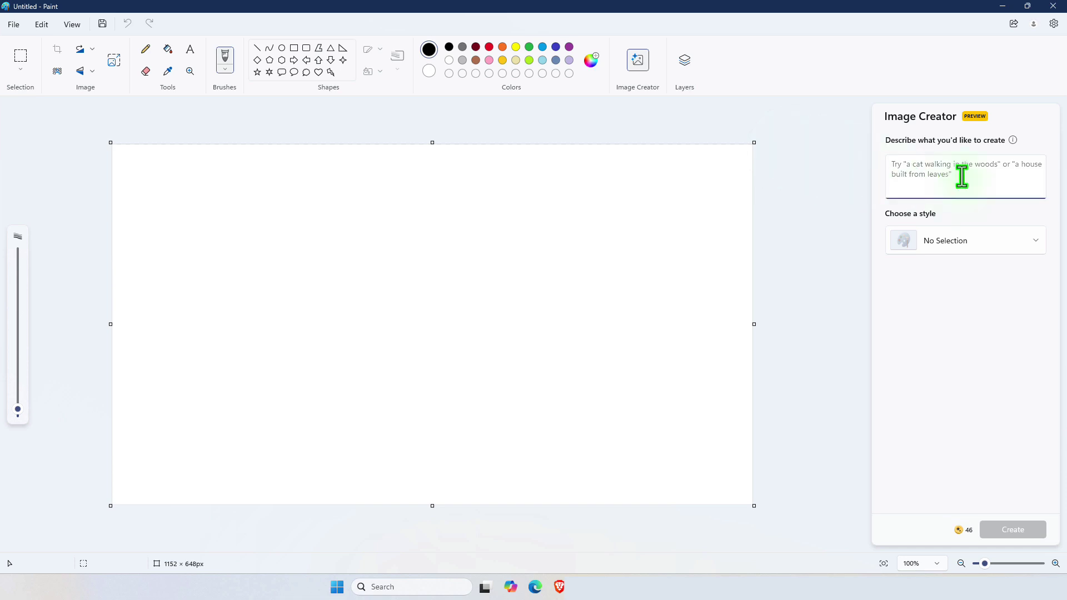
key("ctrl+v")
key("ctrl+z")
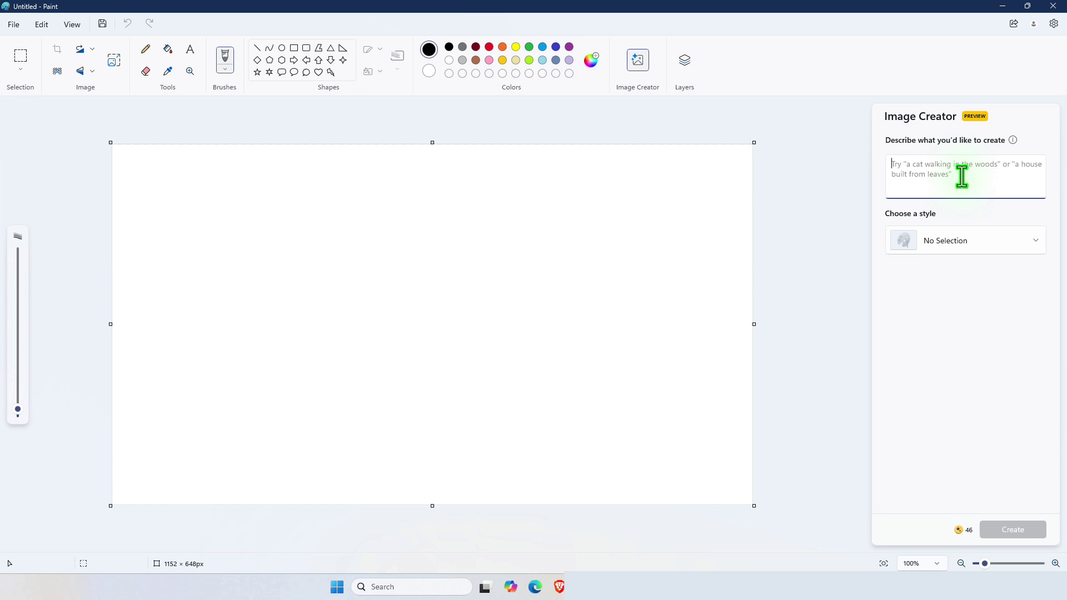
type("Create an image of an online student studying by the lake for the online course.")
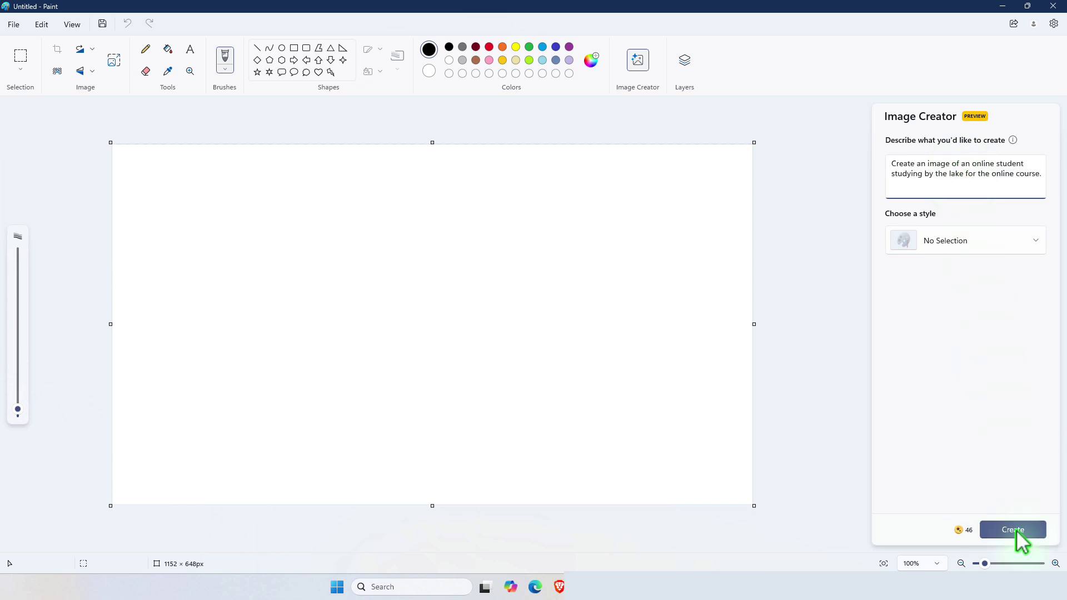
left_click(1012, 531)
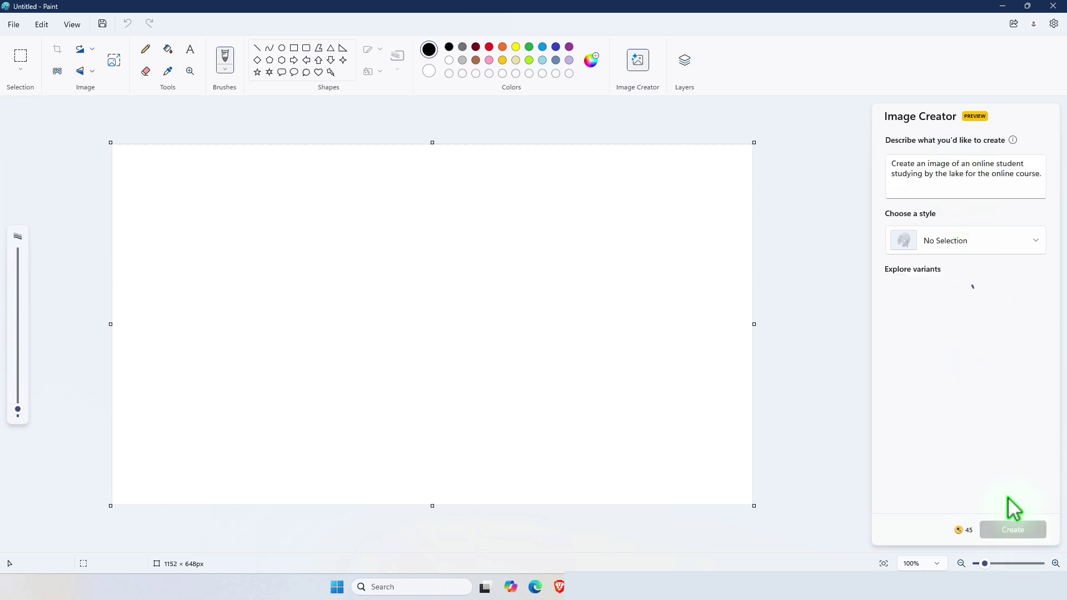
left_click(956, 243)
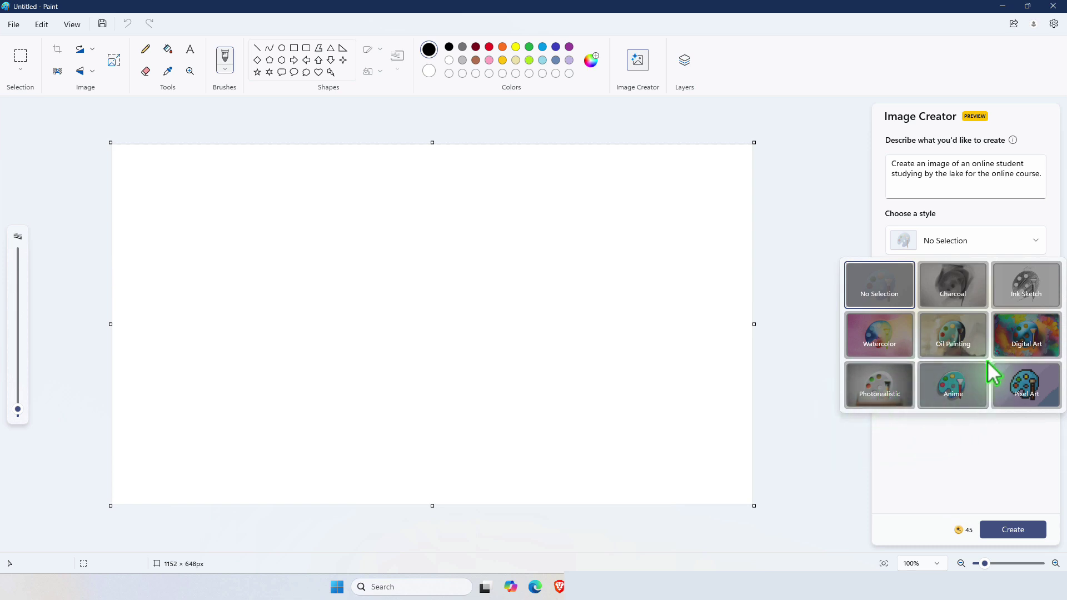
Step: Preview each variant on the canvas, keep the lakeside student with books, and generate new variants
left_click(966, 478)
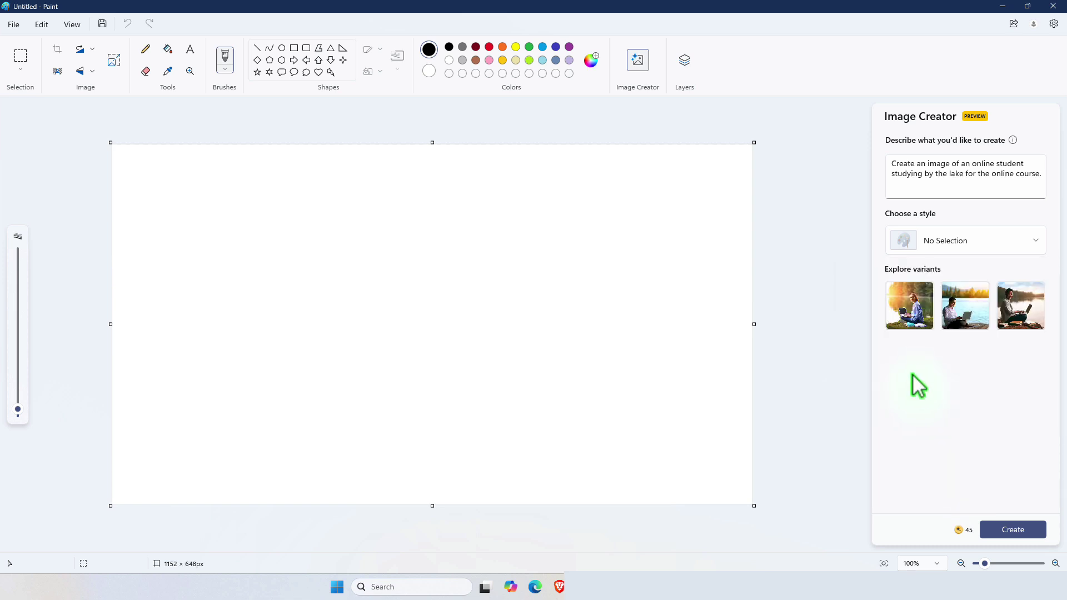
left_click(1020, 316)
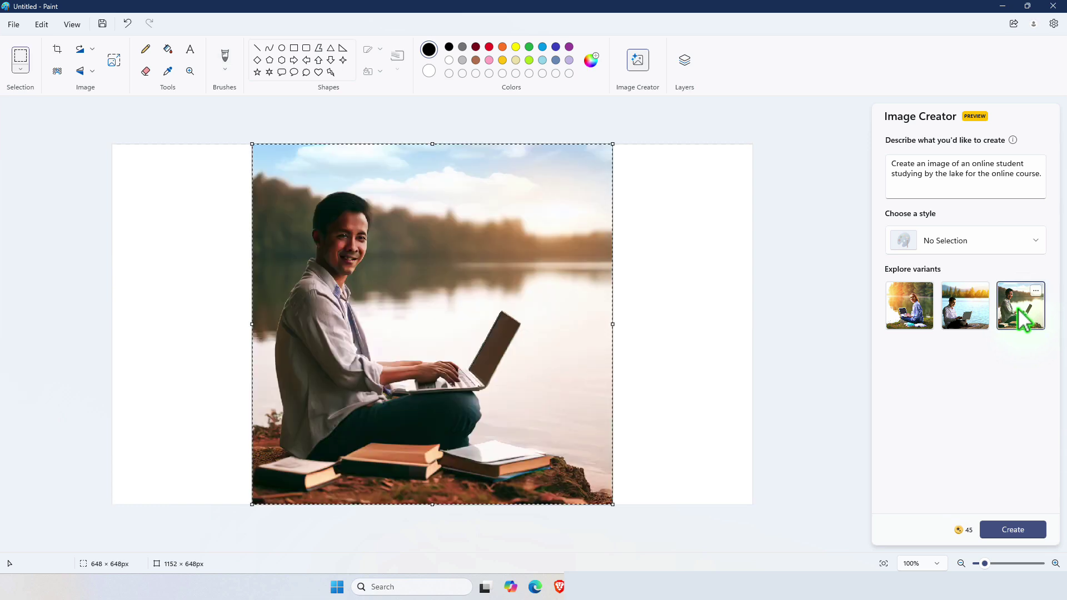
left_click(968, 318)
left_click(925, 321)
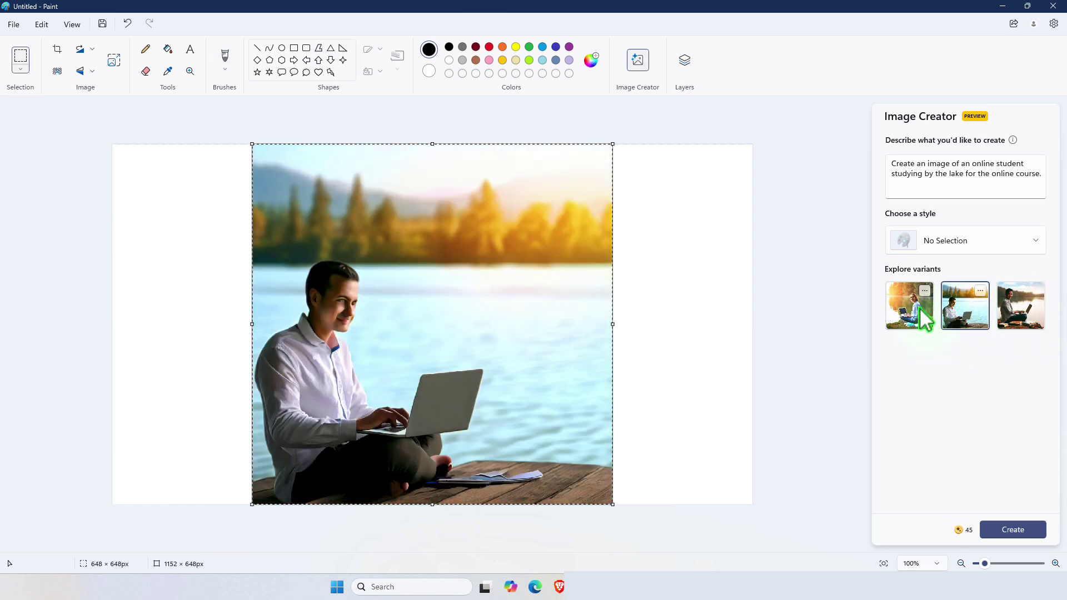
left_click(1021, 310)
left_click(1012, 530)
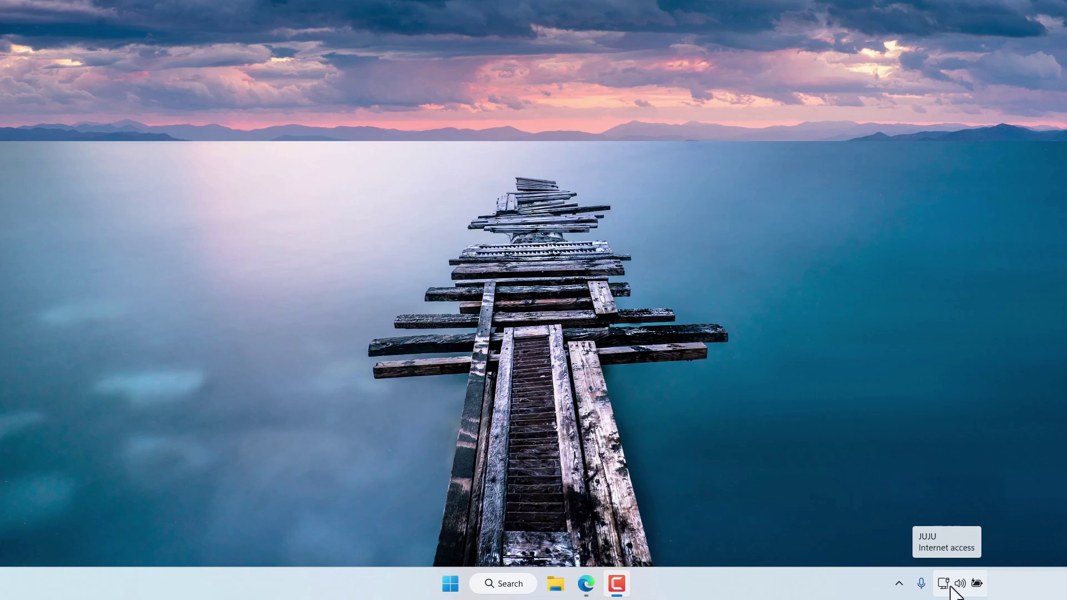
Step: Turn on Live captions from the second page of Quick Settings
left_click(951, 584)
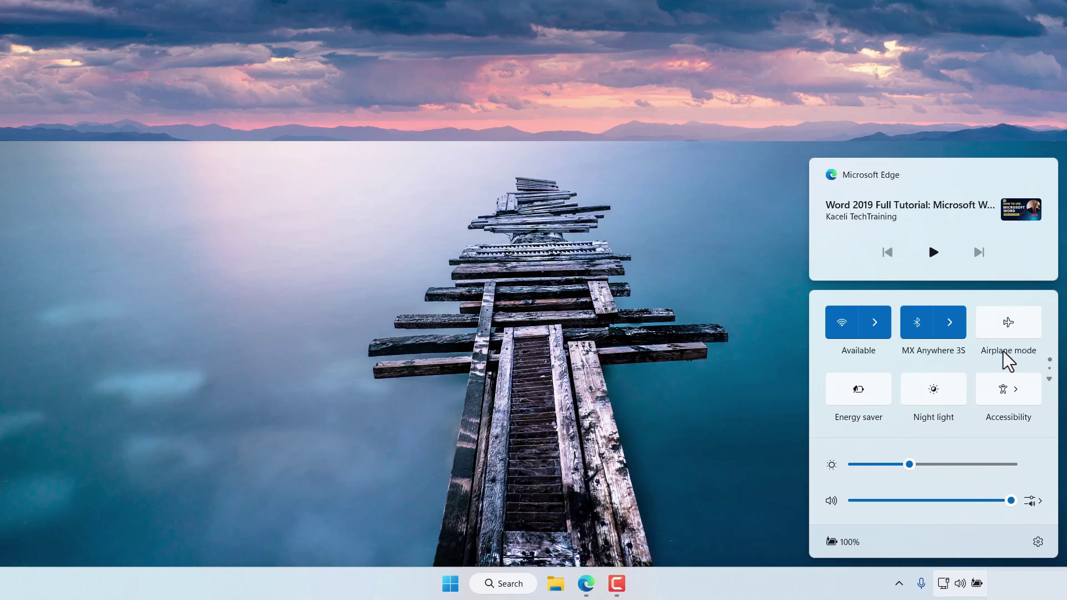
left_click(1015, 392)
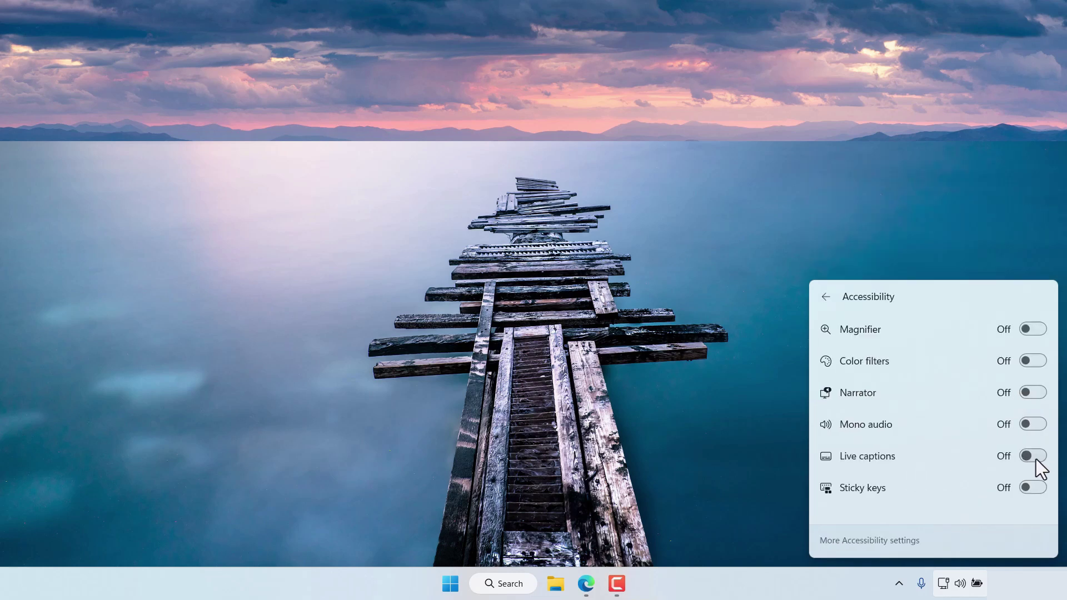
left_click(826, 296)
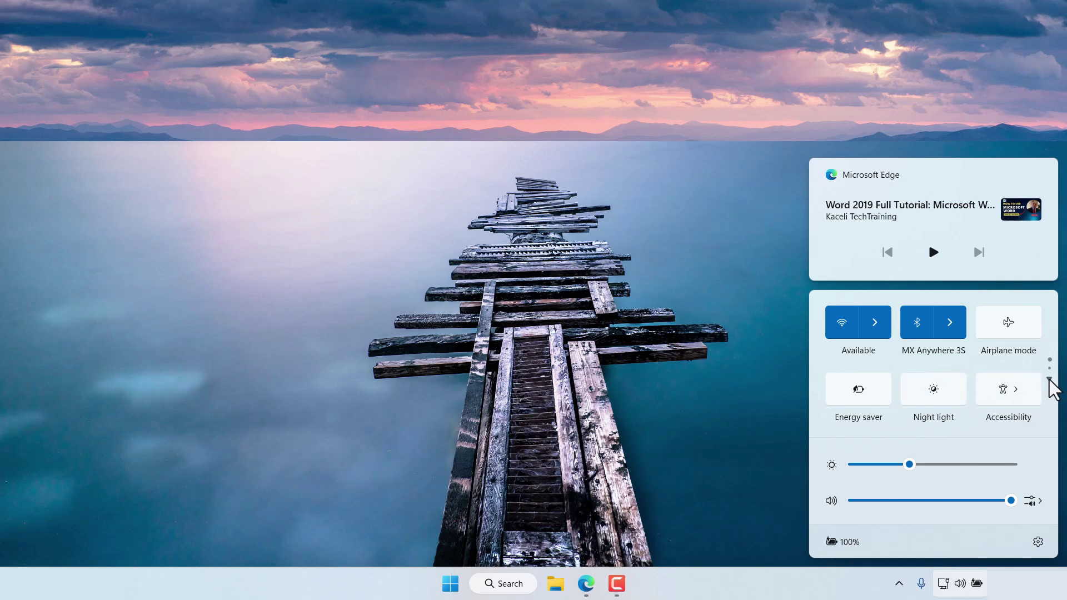
left_click(1050, 380)
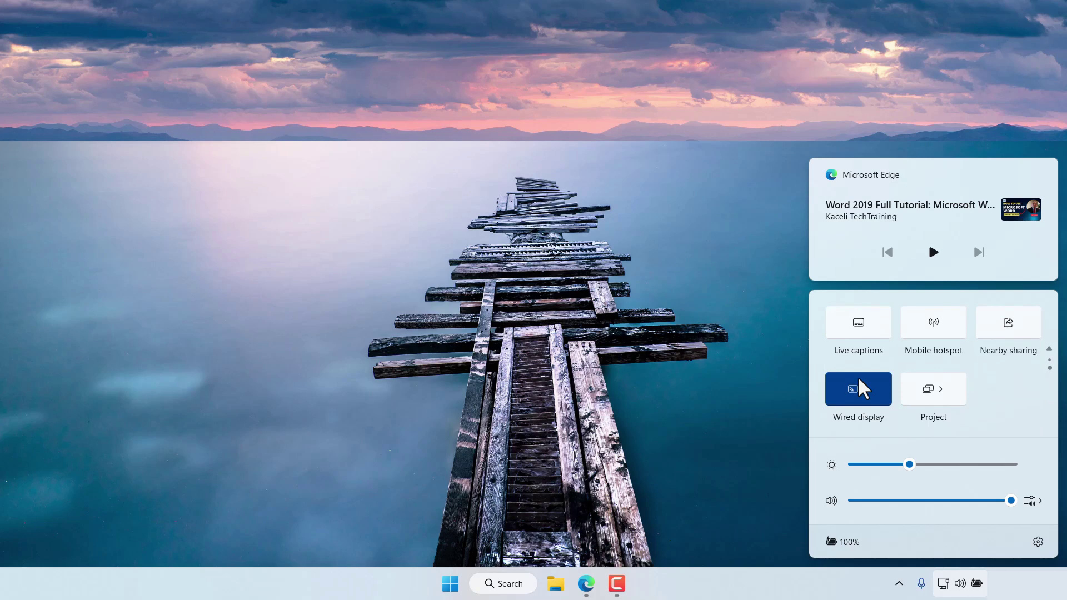
left_click(860, 326)
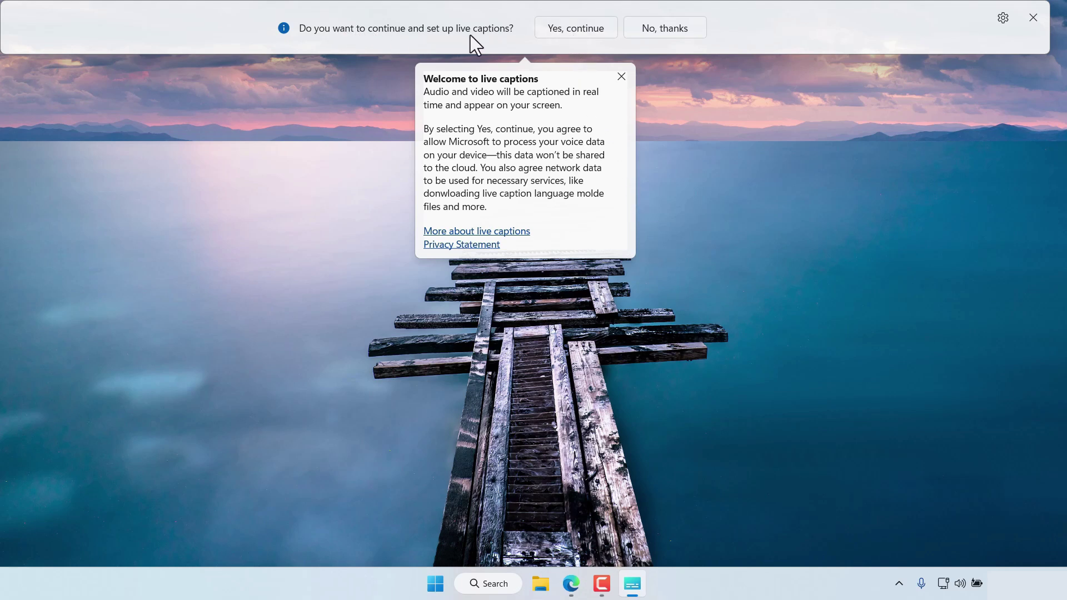
Step: Confirm live captions in English (United States) and dock the caption bar at the screen bottom
left_click(575, 31)
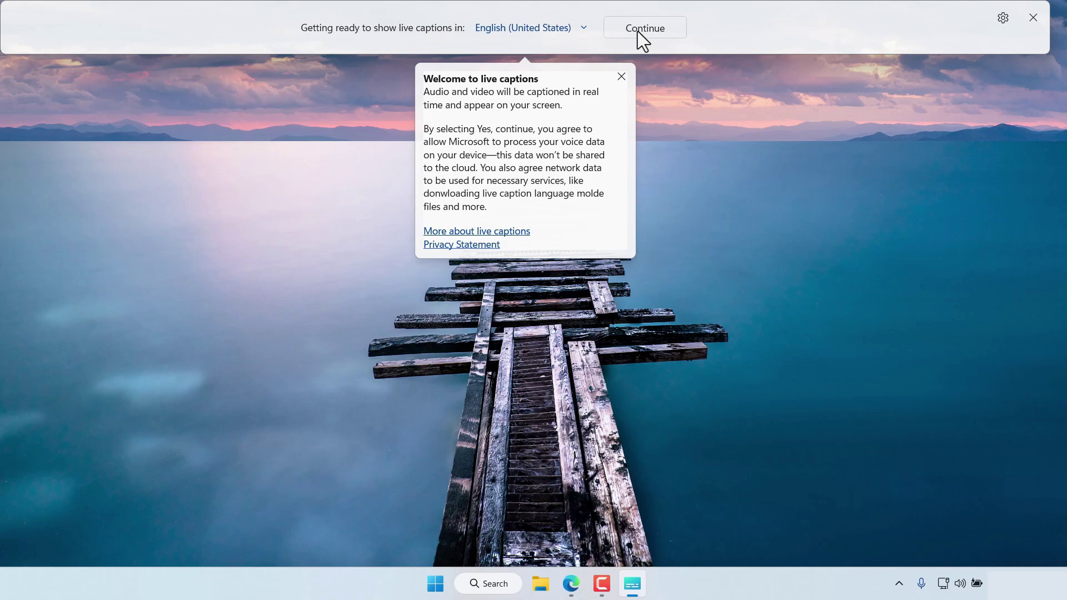
left_click(638, 31)
left_click_drag(799, 26, 811, 519)
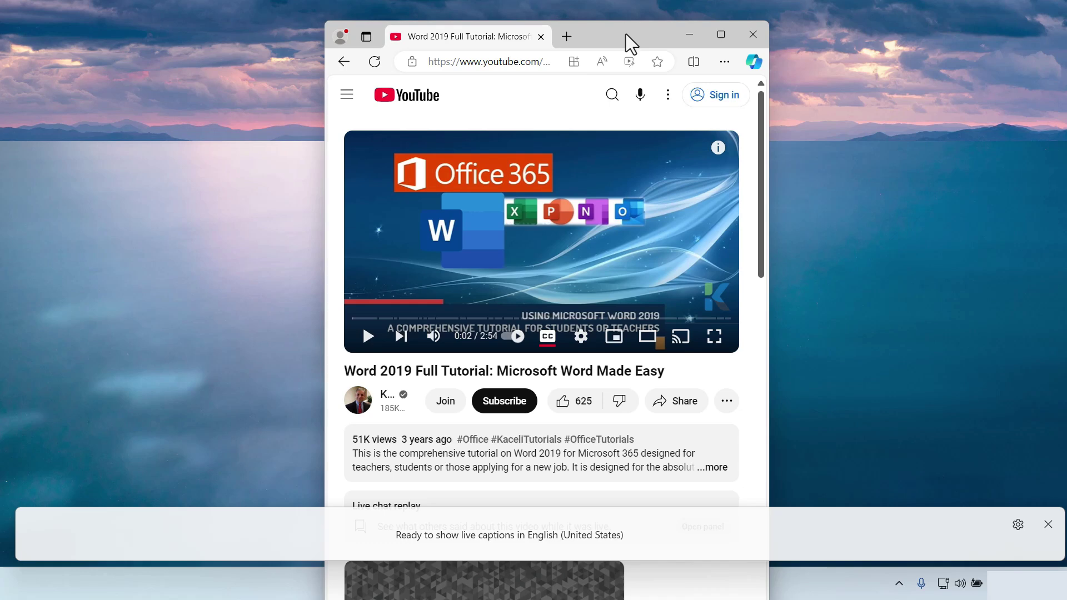
Step: Maximize Edge, play the Word 2019 tutorial video, then turn off live captions with Win+Ctrl+L
key("super+Up")
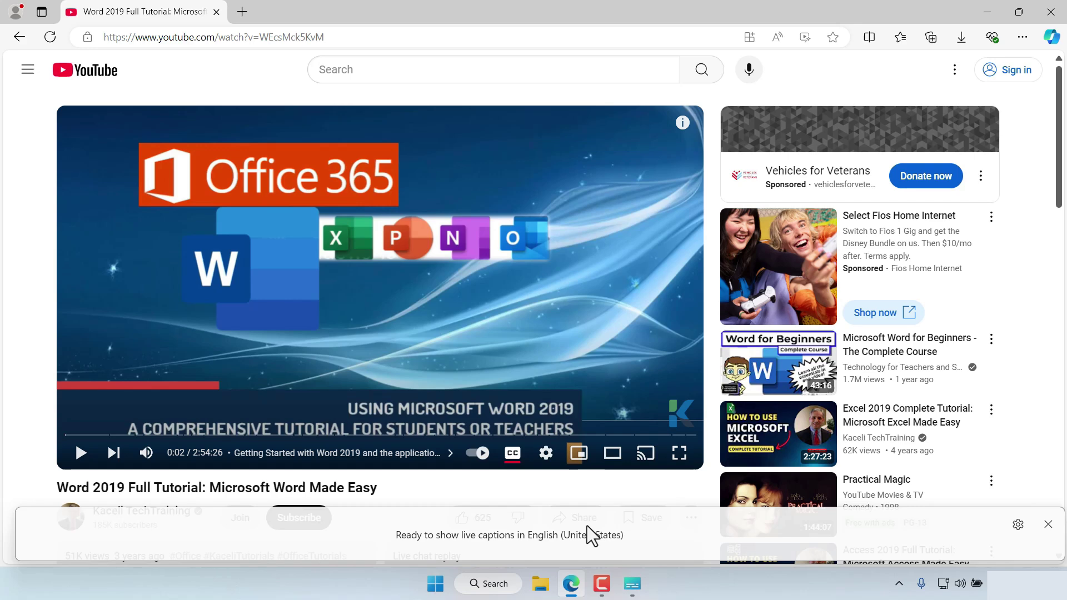
left_click(81, 453)
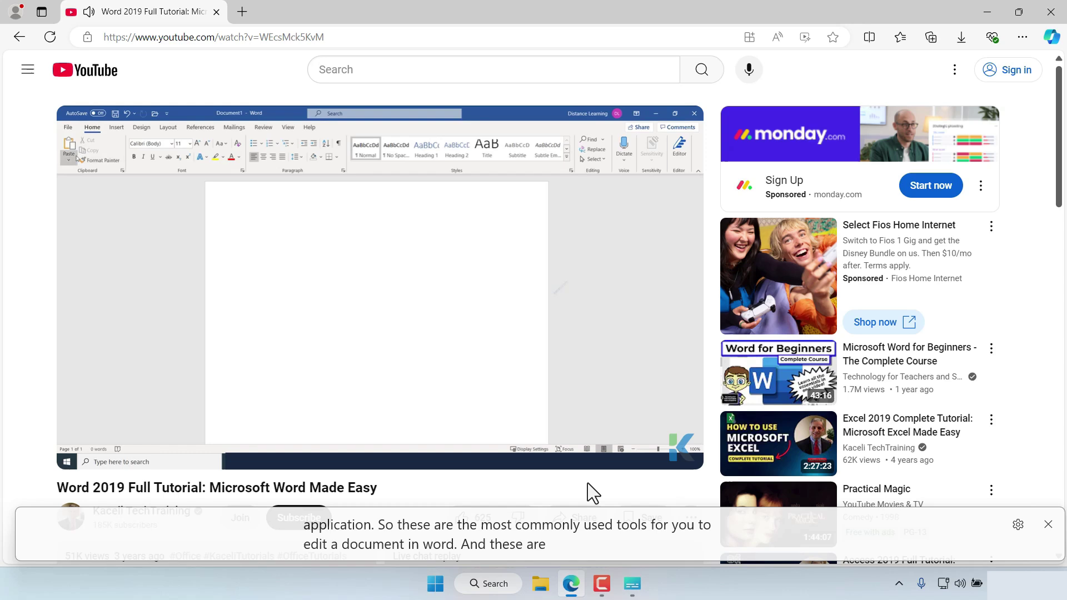
key("super+ctrl+l")
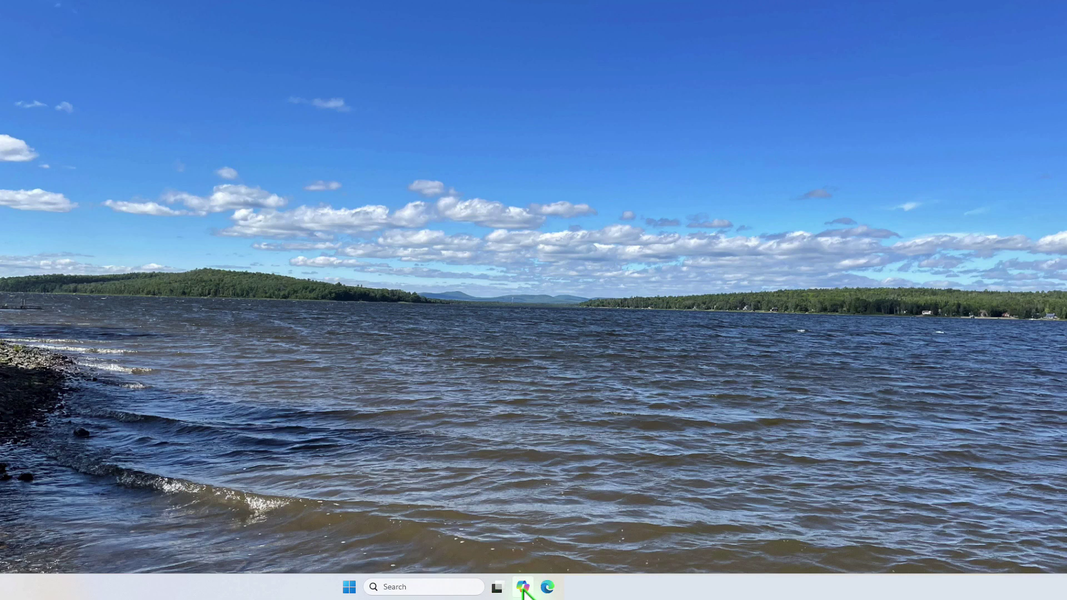
Step: Launch Copilot from the taskbar to reach the Microsoft 365 Copilot chat start page
left_click(523, 589)
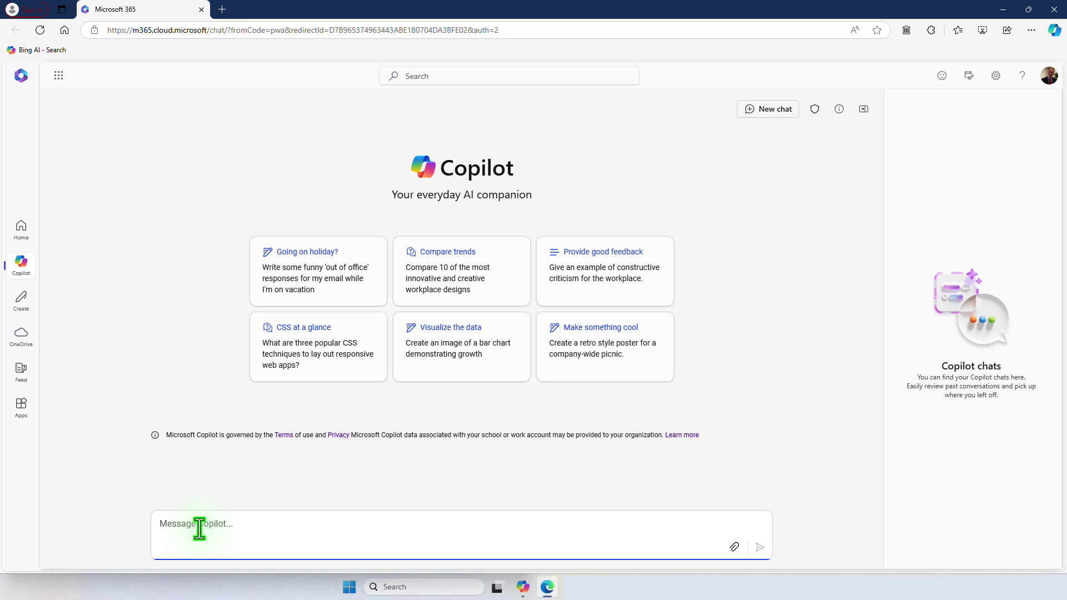
Step: Paste the MBA online program marketing plan request and submit it to Copilot
type("Create a marketing plan for an MBA online program.")
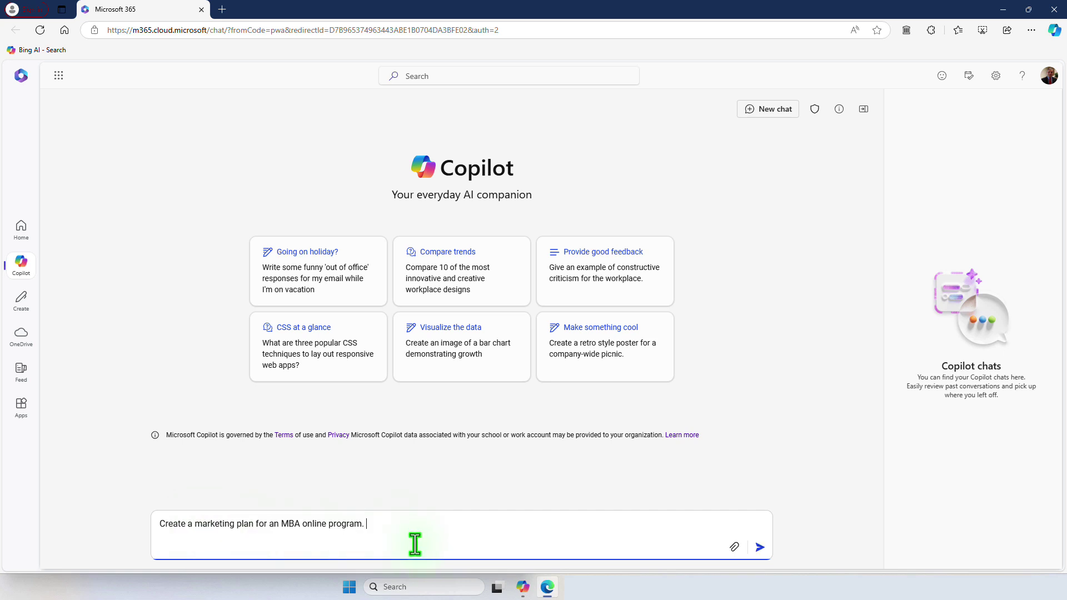
left_click(759, 547)
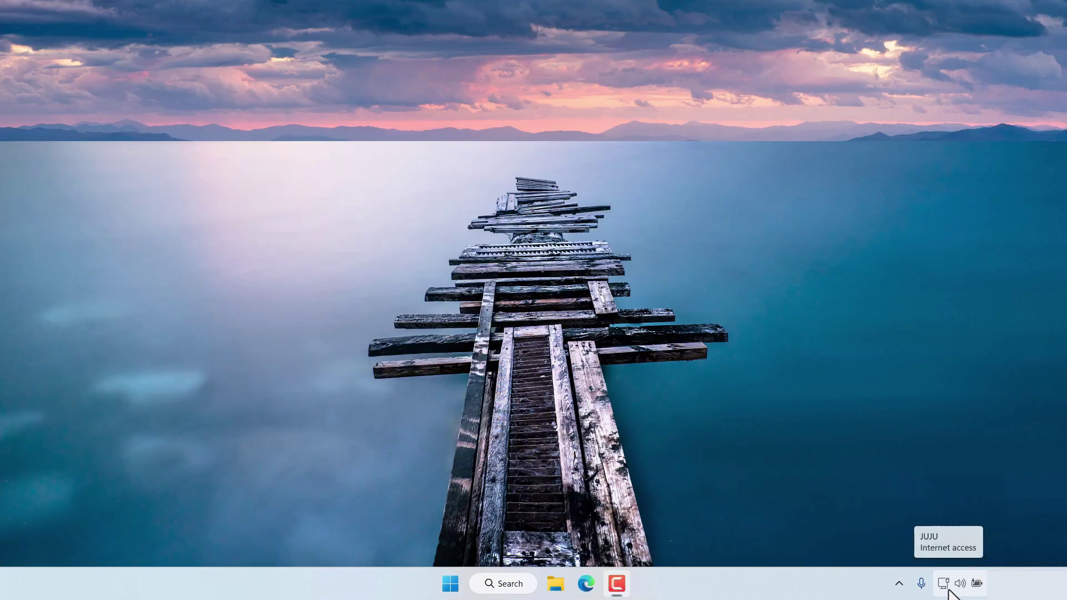
Step: Turn energy saver on then back off in Quick Settings, and check the 100% battery level
left_click(945, 584)
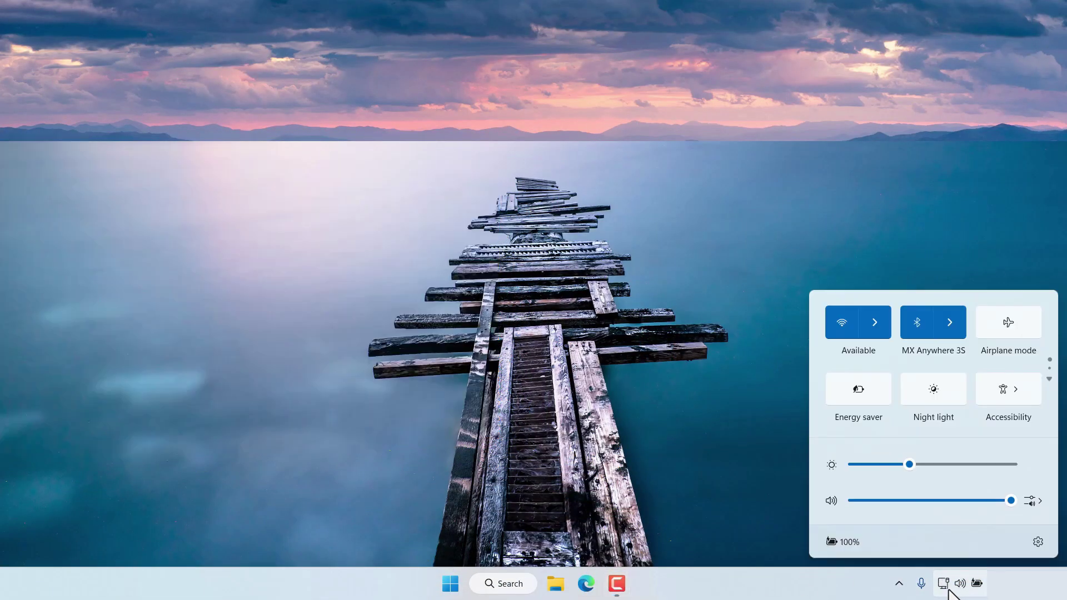
left_click(863, 395)
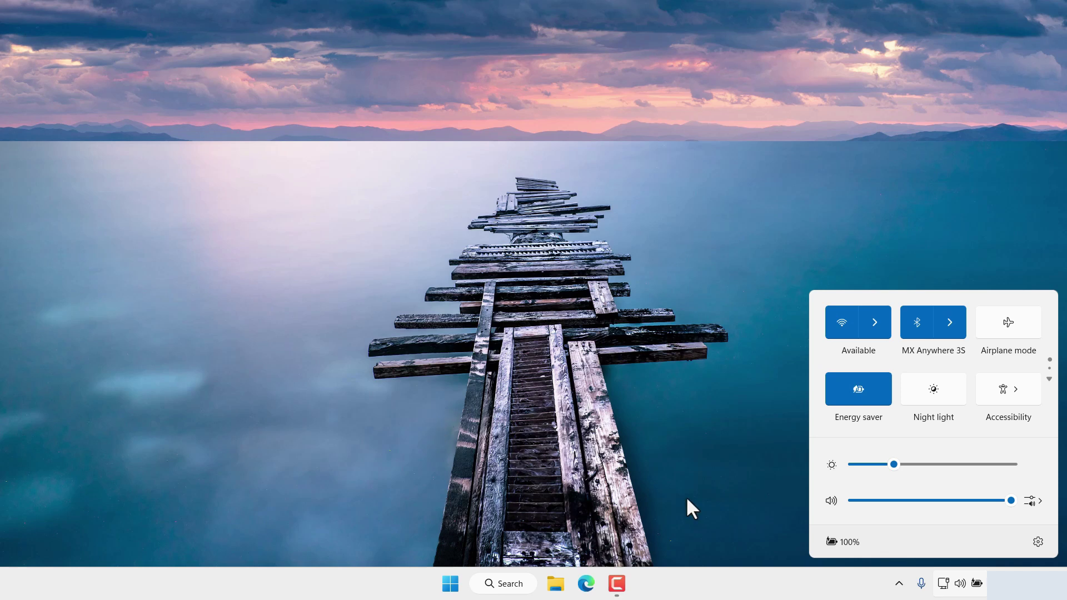
left_click(740, 464)
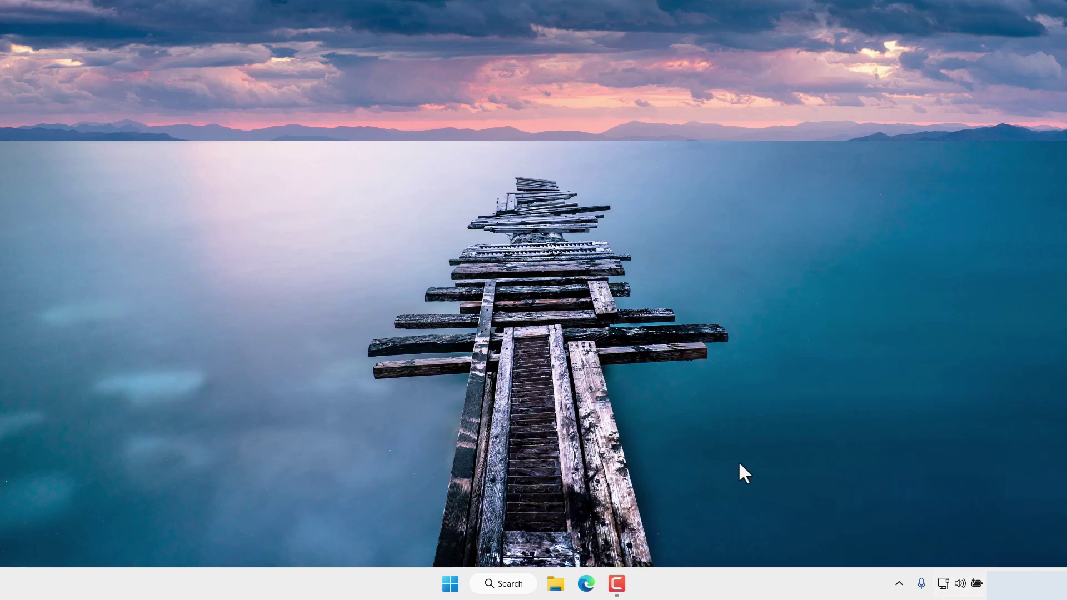
left_click(944, 585)
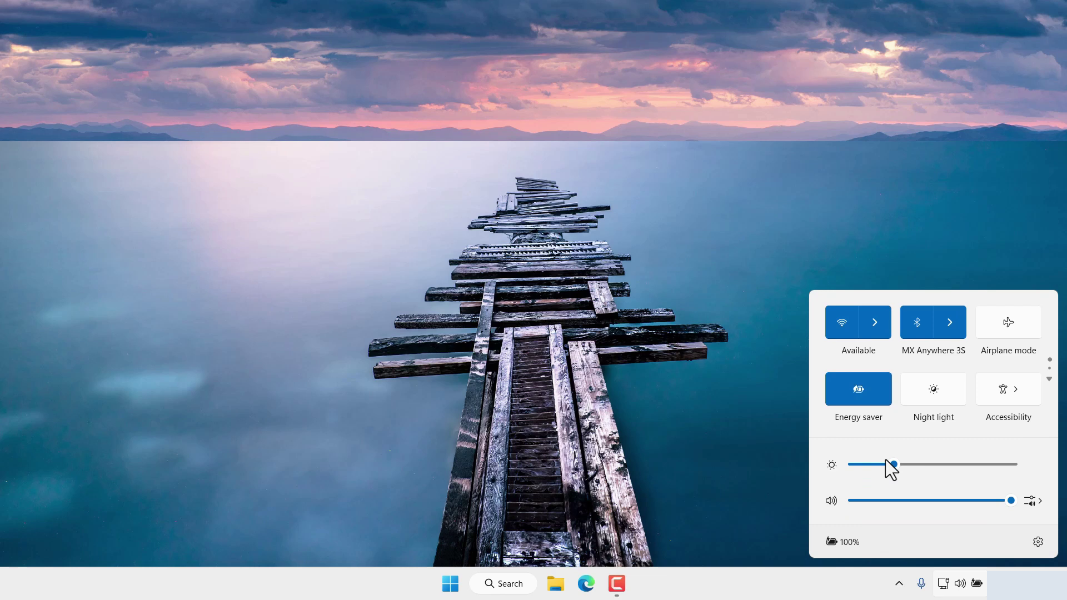
left_click(870, 402)
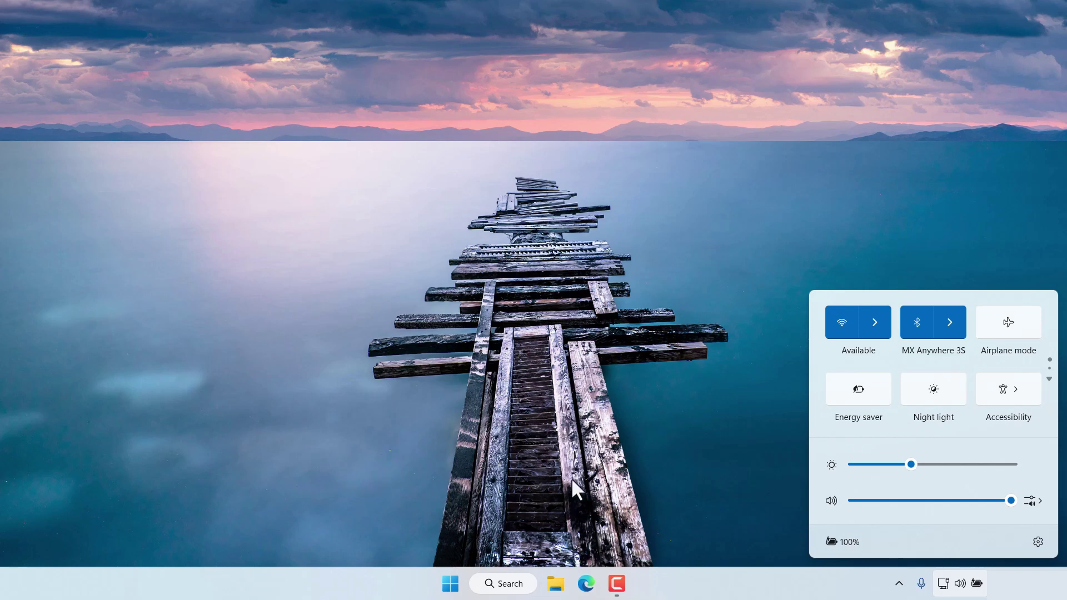
mouse_move(855, 550)
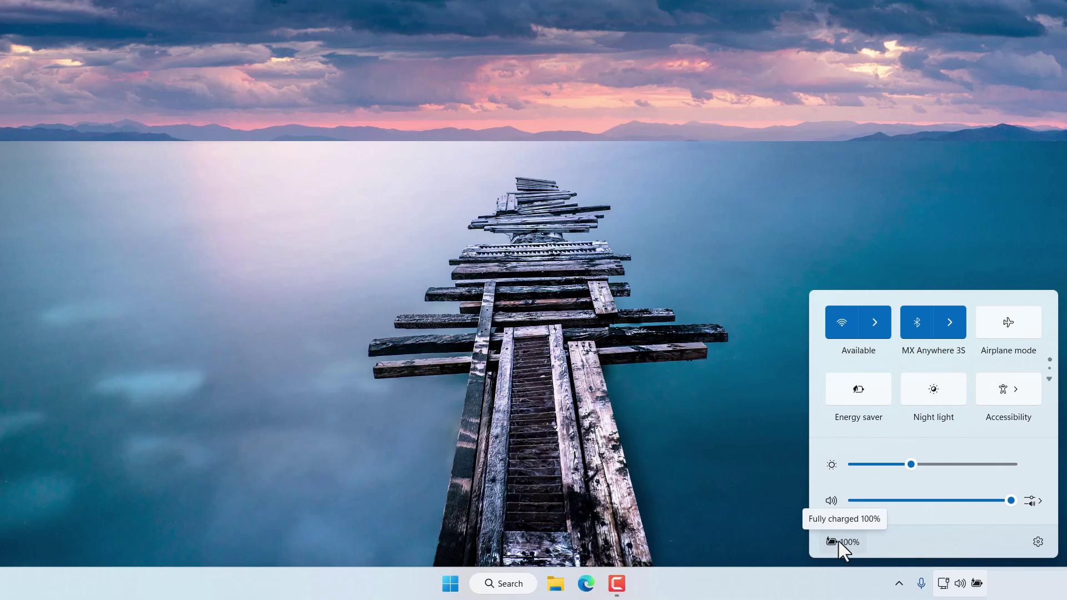
Step: From the battery percentage, open Power & battery and expand the lid, power and sleep button controls
left_click(841, 547)
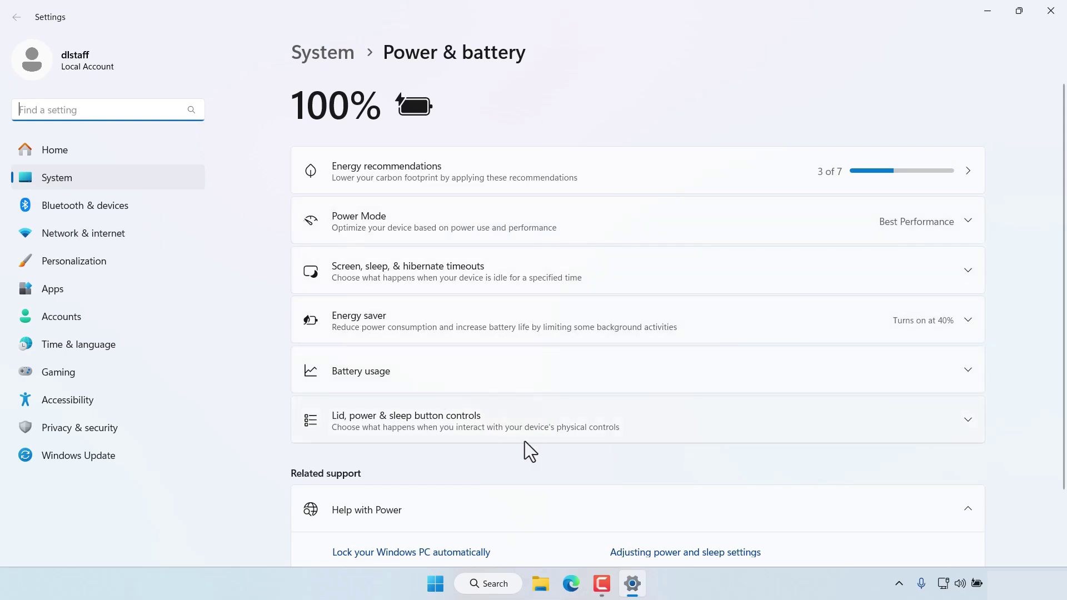
left_click(433, 425)
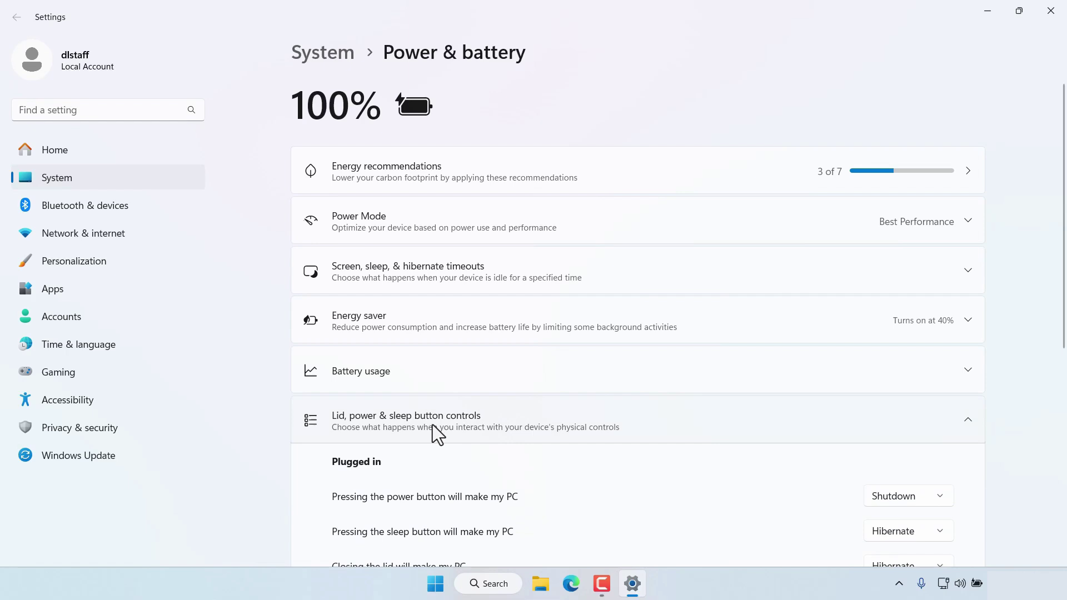
scroll(456, 468, "down", 1)
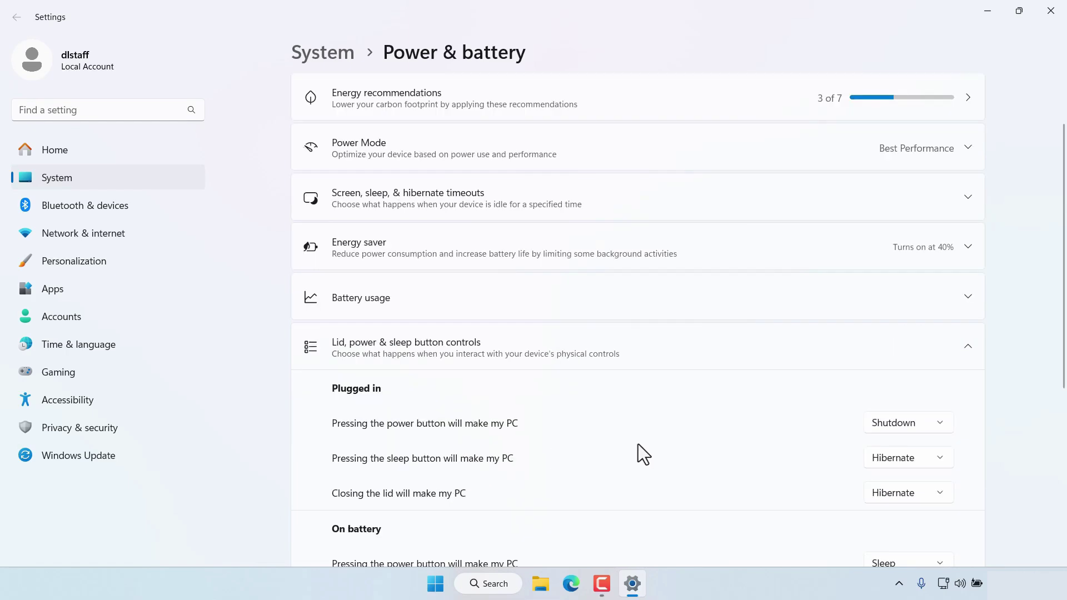
scroll(702, 491, "down", 3)
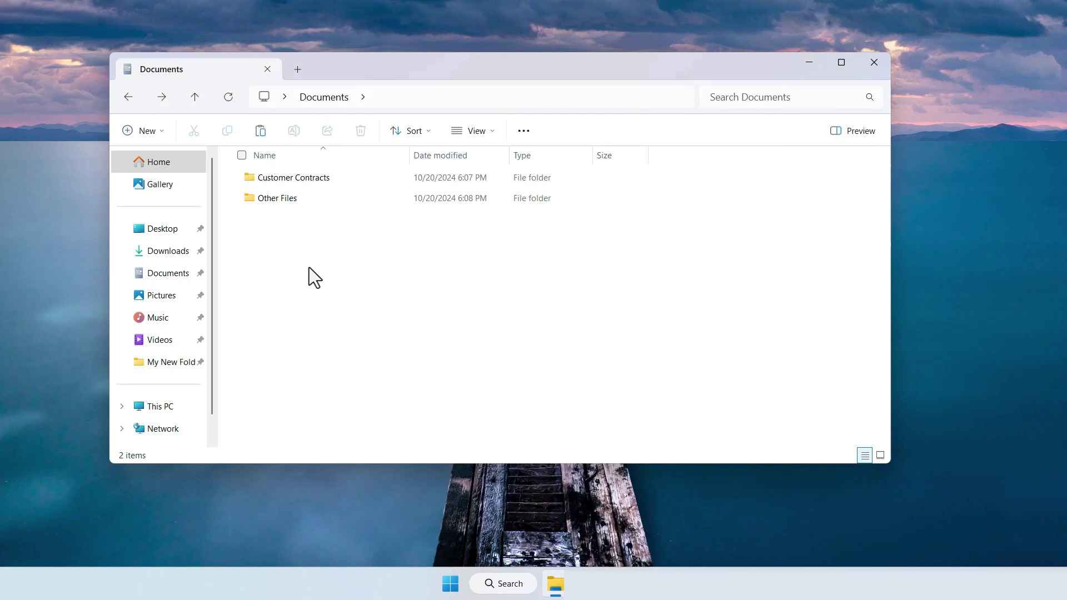
Step: Copy the Customer Contracts folder and paste it into Documents as 'Customer Contracts - Copy'
right_click(295, 179)
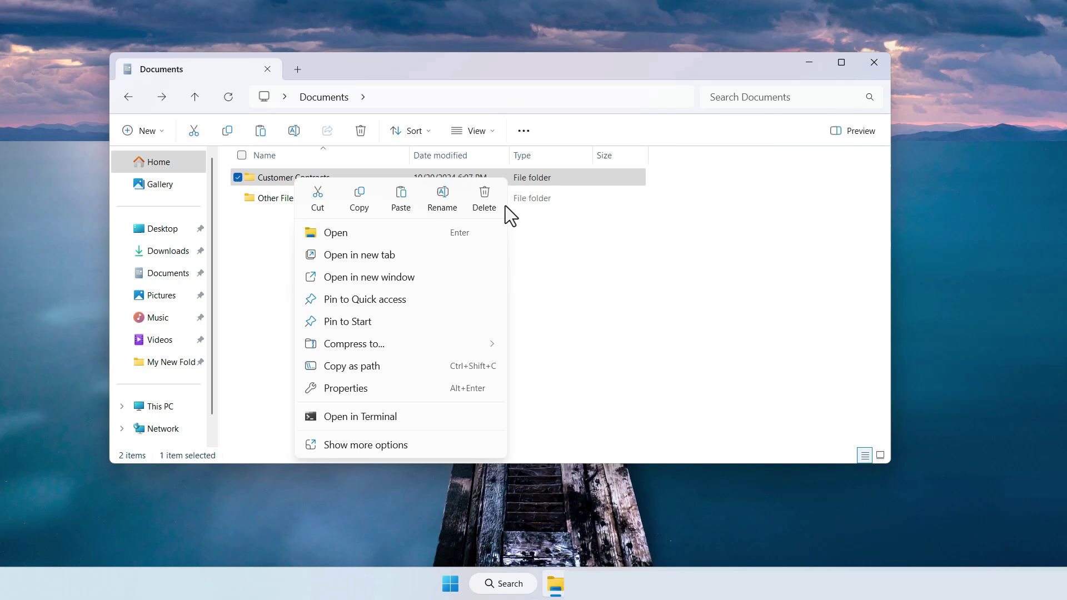
left_click(258, 294)
left_click(290, 181)
right_click(289, 179)
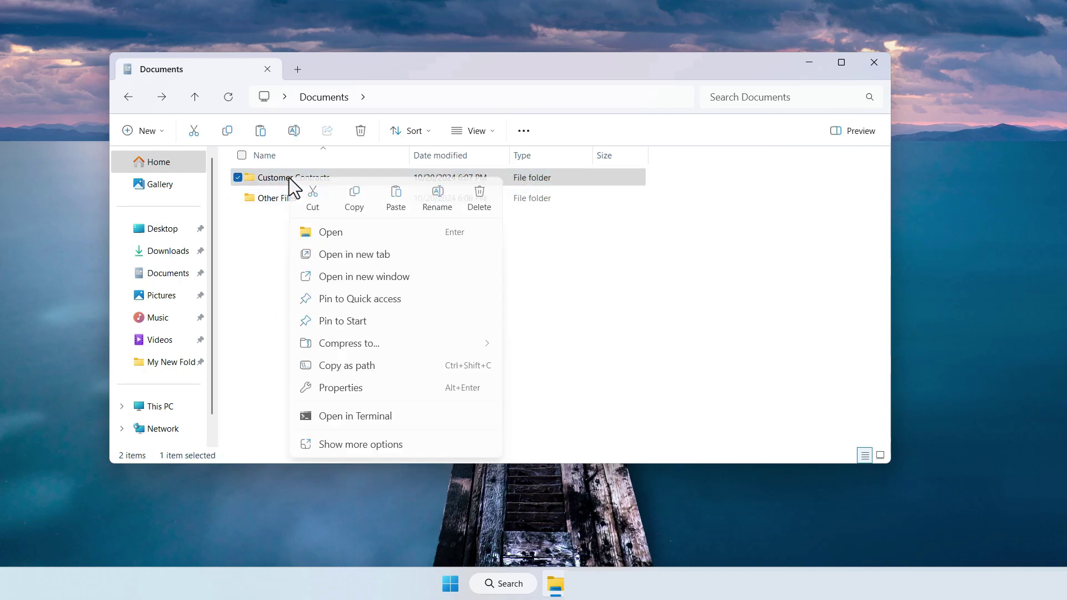
left_click(359, 201)
right_click(249, 274)
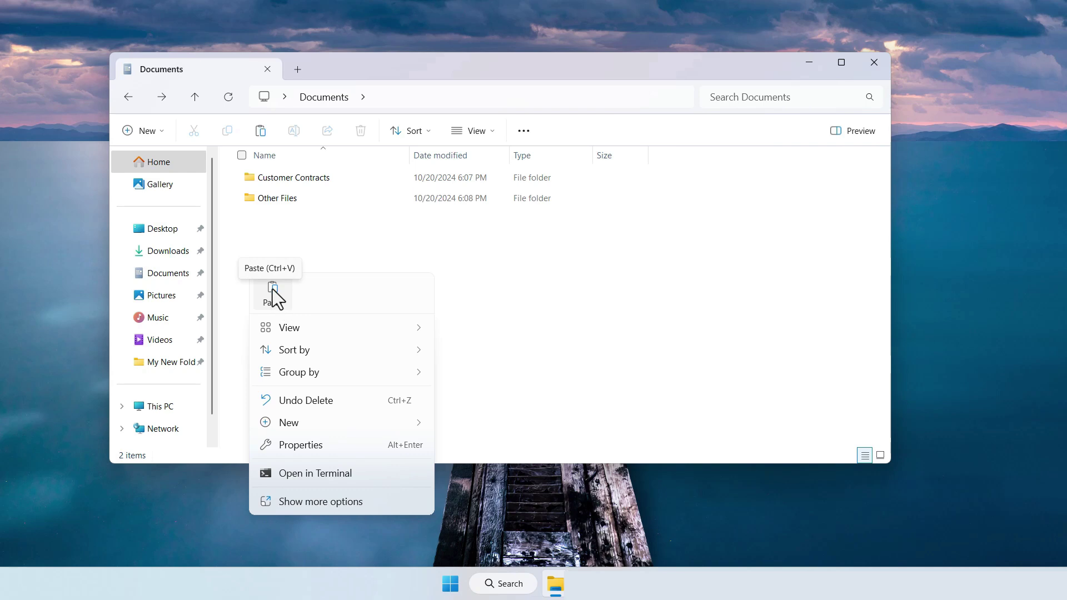
key("Escape")
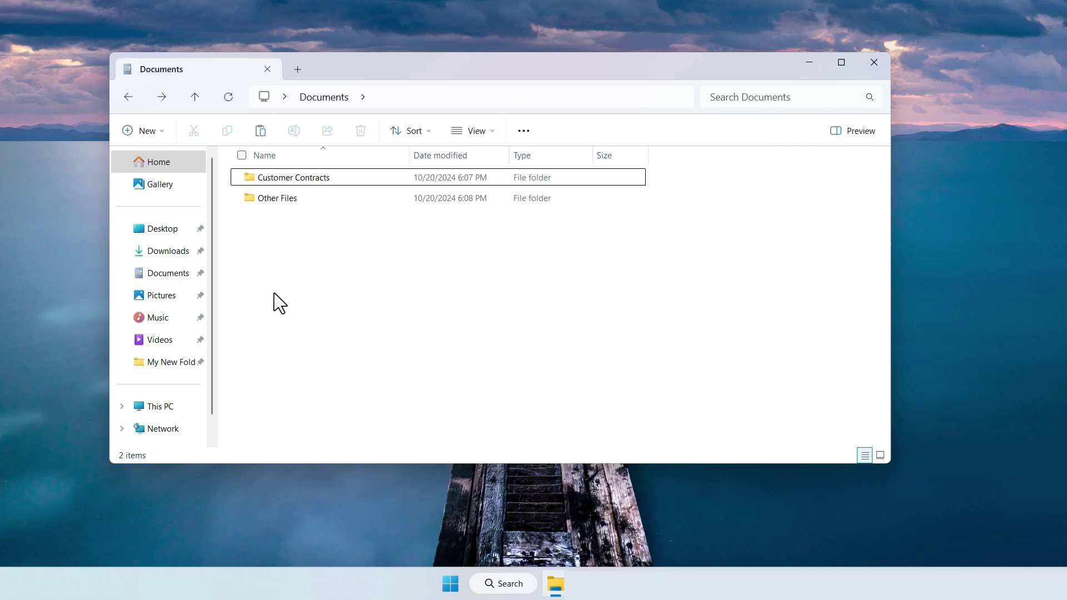
key("ctrl+v")
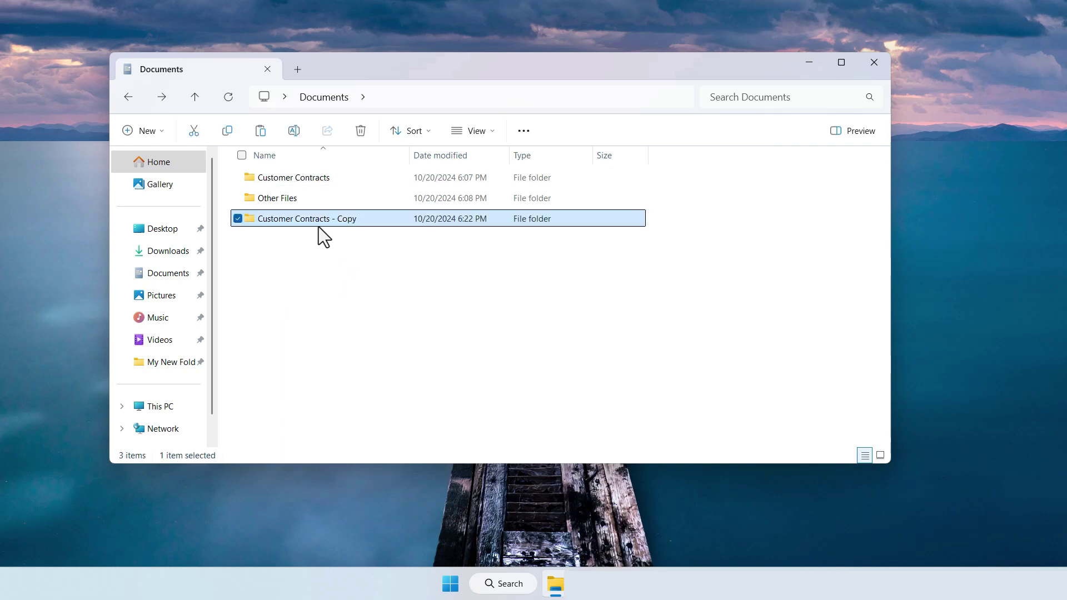
Step: Inside Customer Contracts, copy My Word Document and bring up the folder's paste options
double_click(291, 177)
key("alt+Left")
double_click(284, 179)
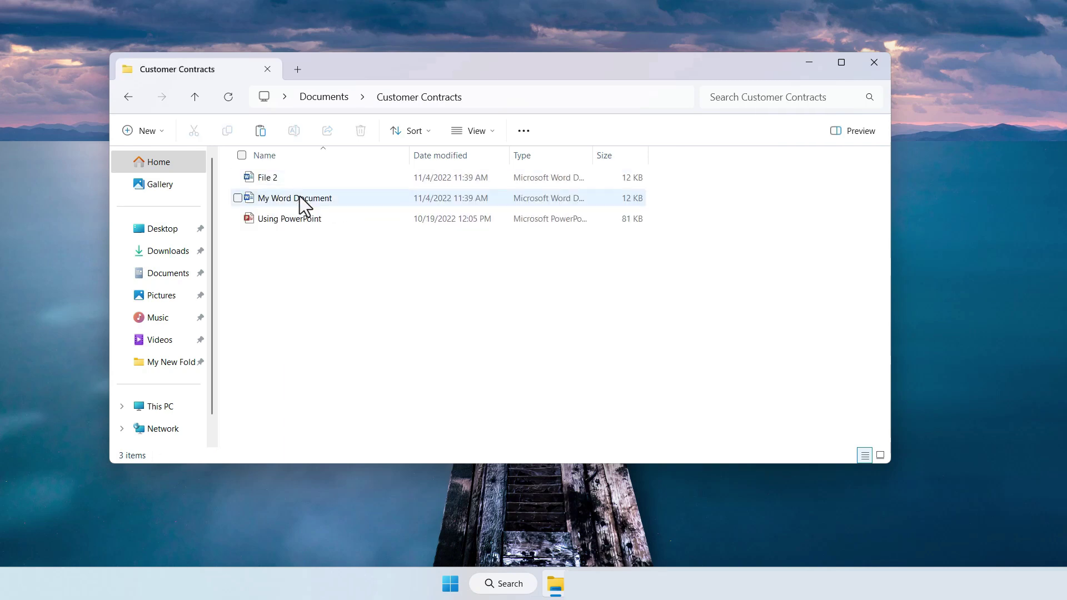
right_click(295, 201)
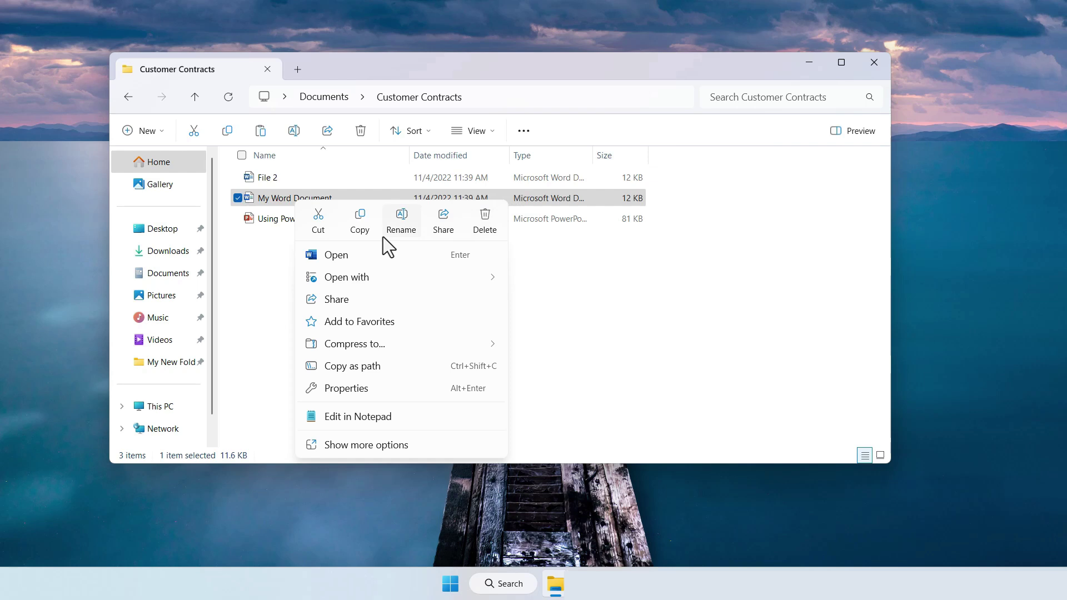
left_click(355, 223)
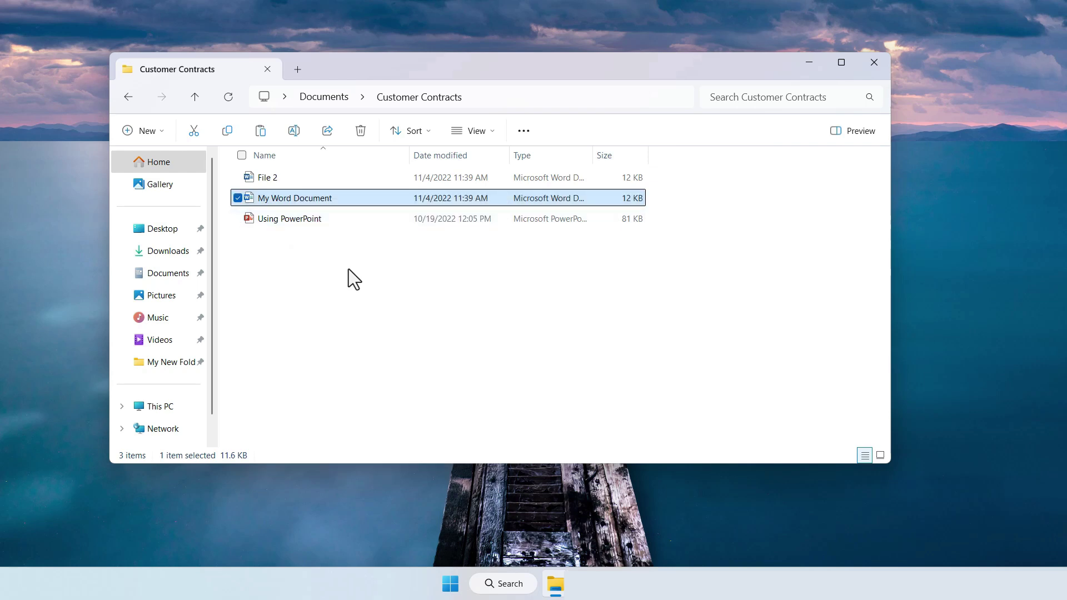
right_click(332, 305)
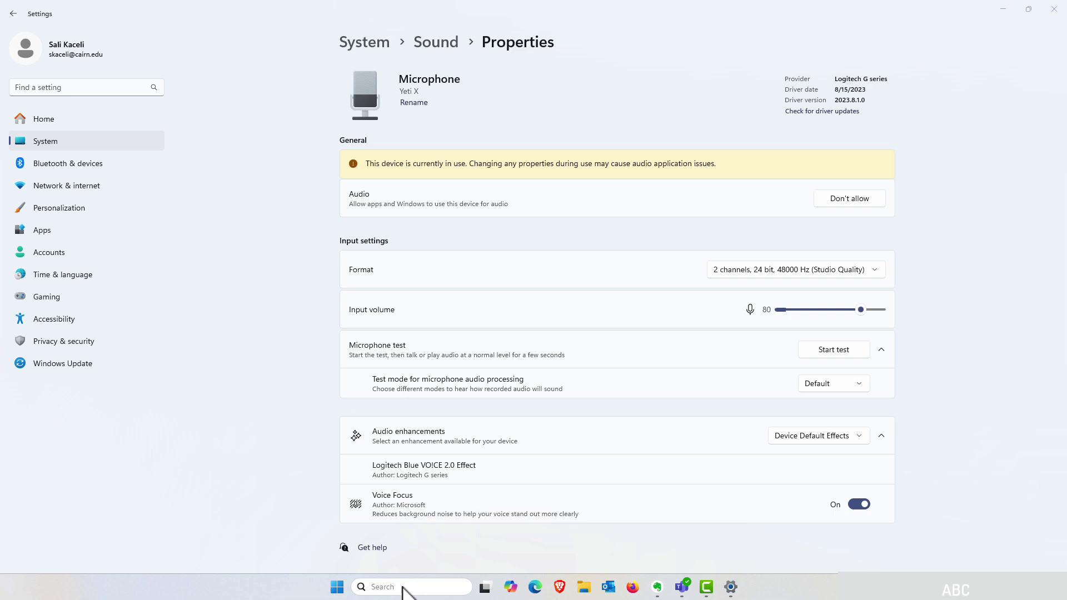
left_click(404, 588)
type("settings")
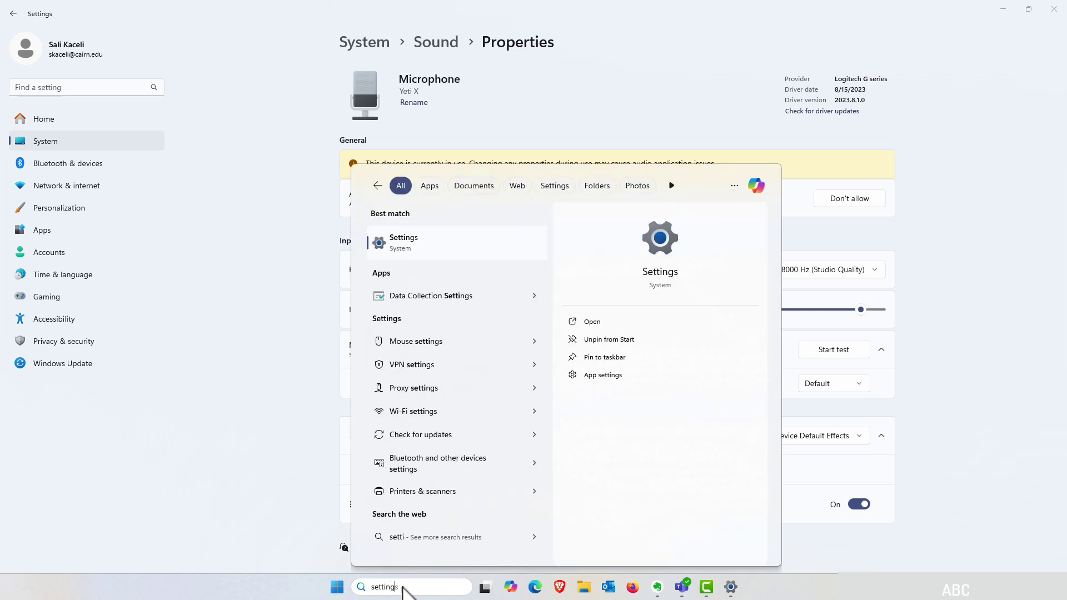
key("Return")
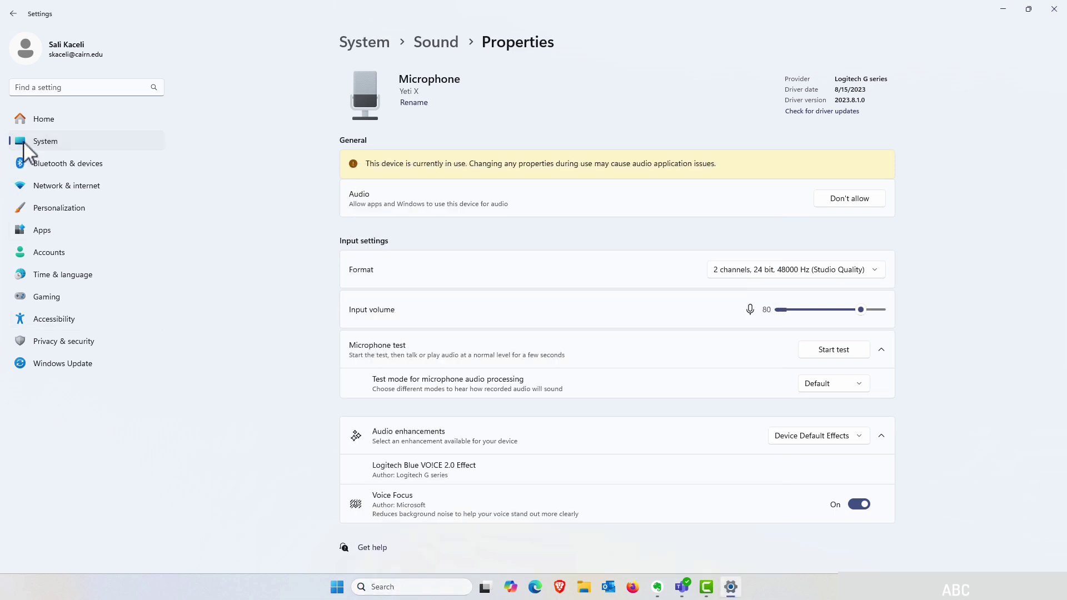
Step: Go Home > System > Sound, open the Yeti X microphone and show its Test mode choices
left_click(51, 119)
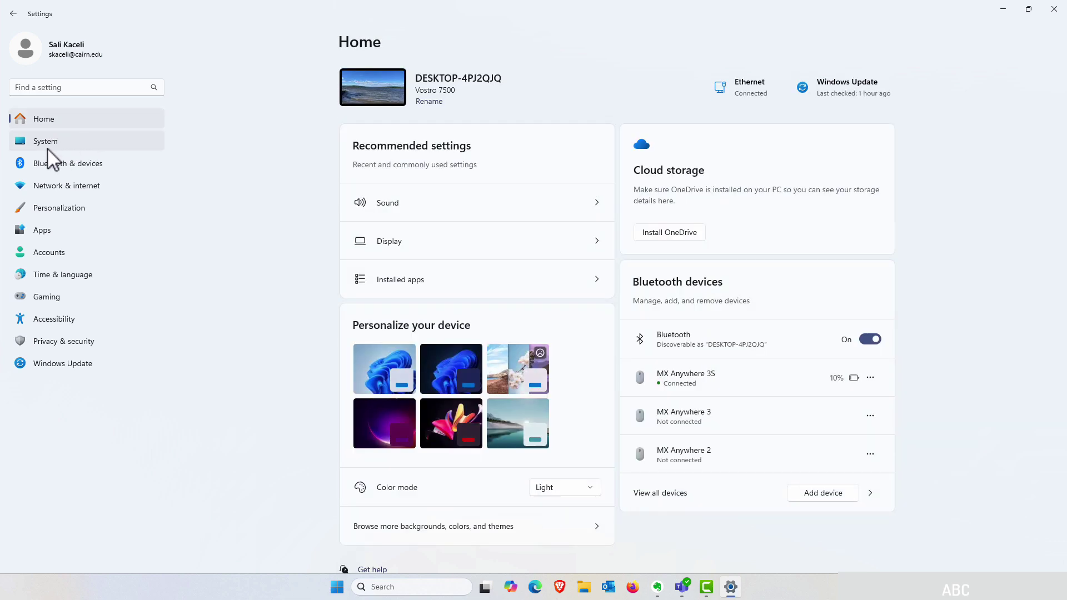
left_click(50, 145)
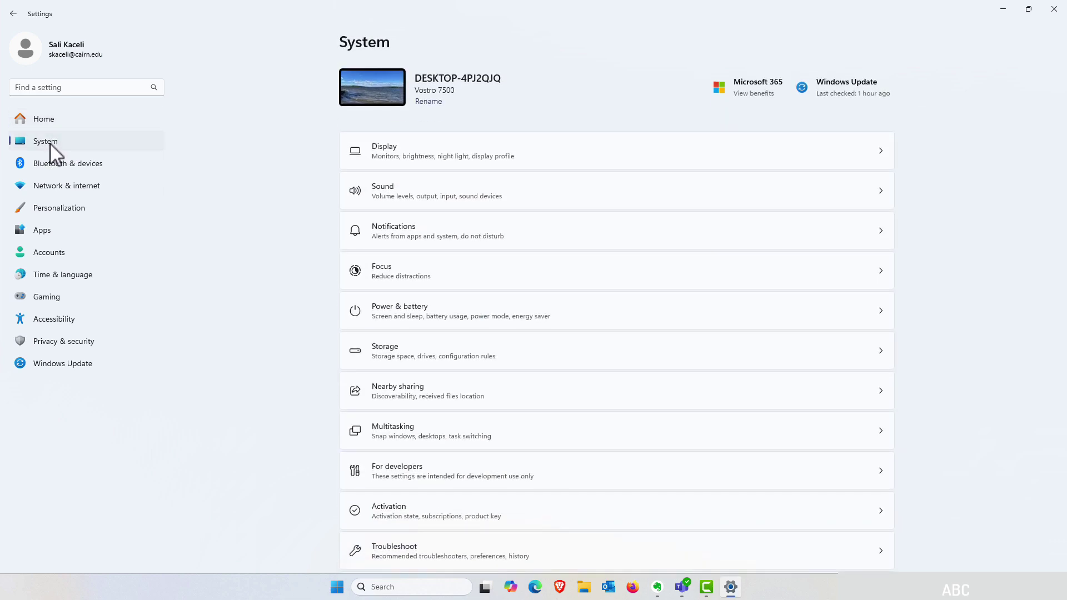
left_click(384, 187)
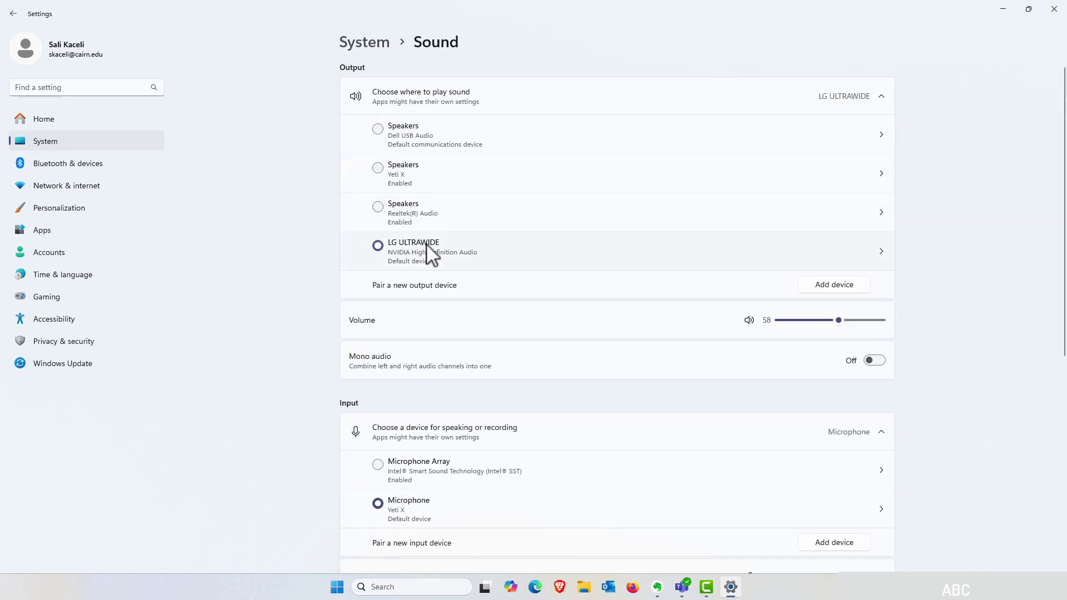
scroll(452, 470, "down", 3)
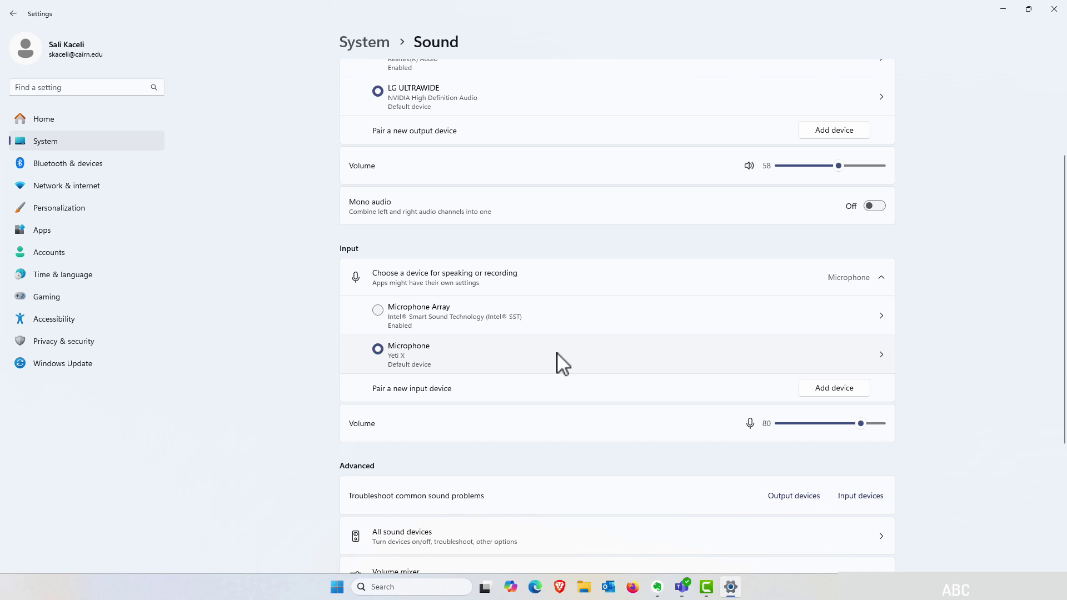
left_click(882, 355)
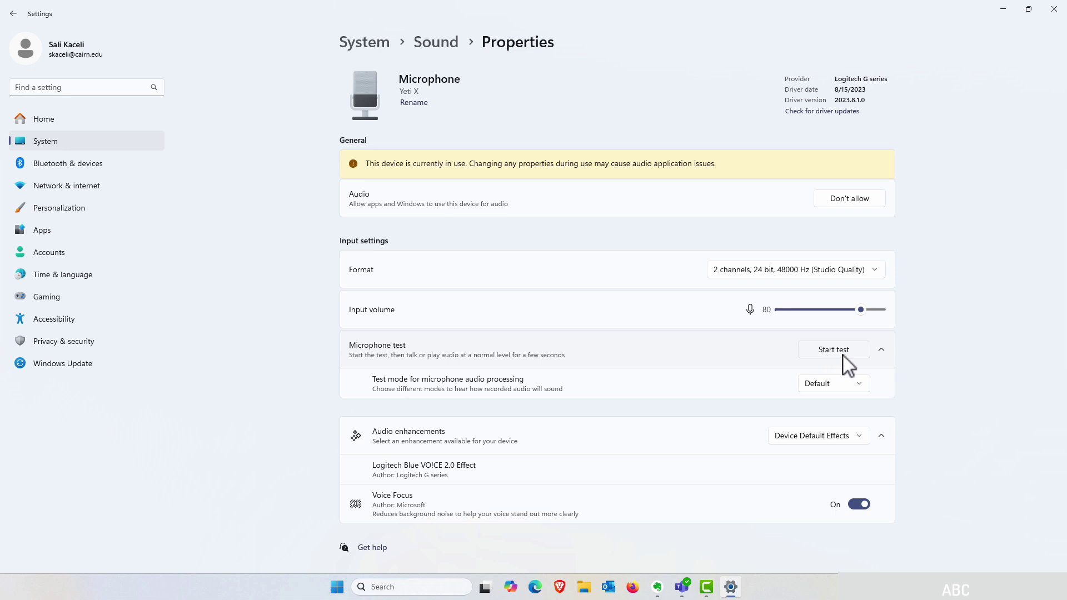
left_click(863, 386)
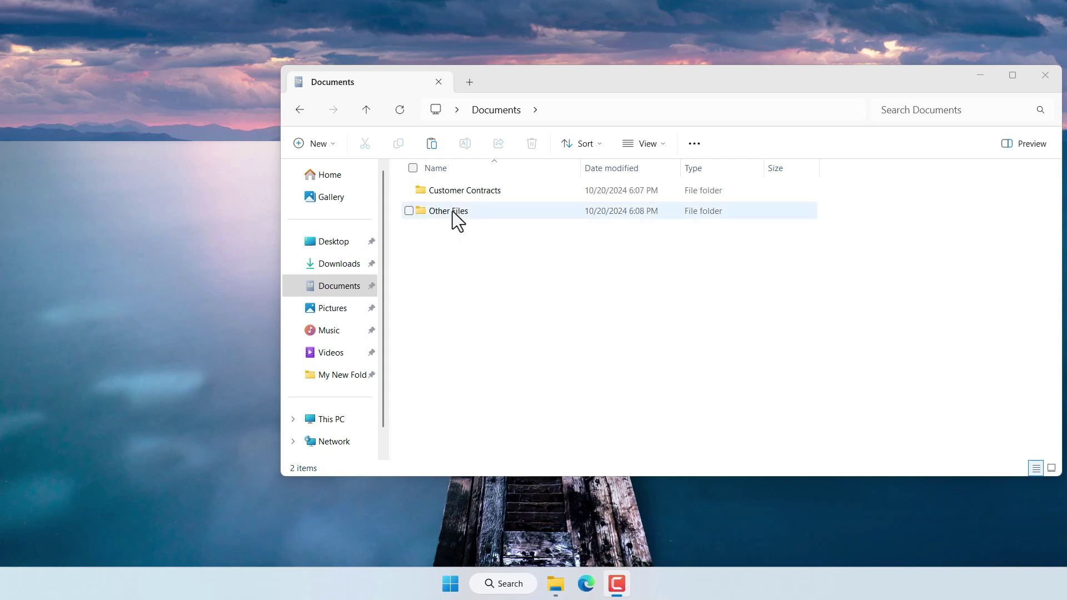
double_click(441, 192)
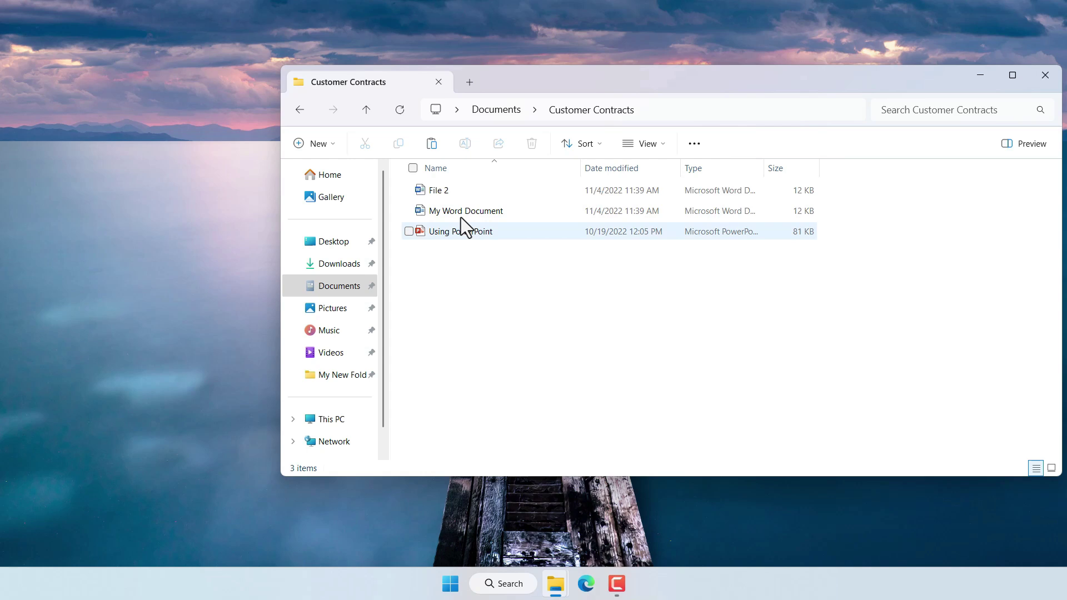
left_click(306, 113)
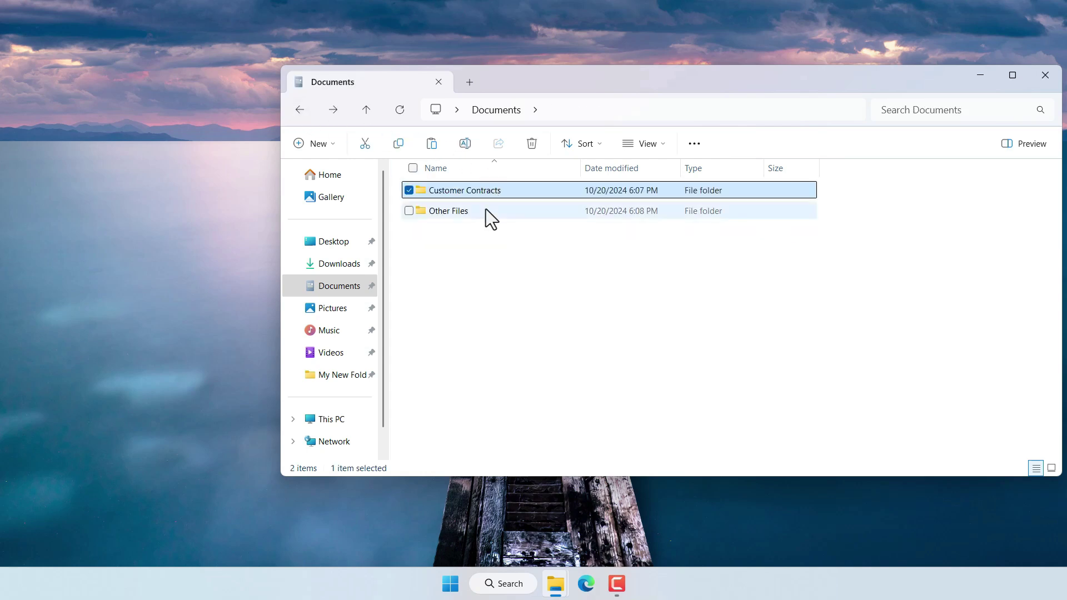
mouse_move(486, 209)
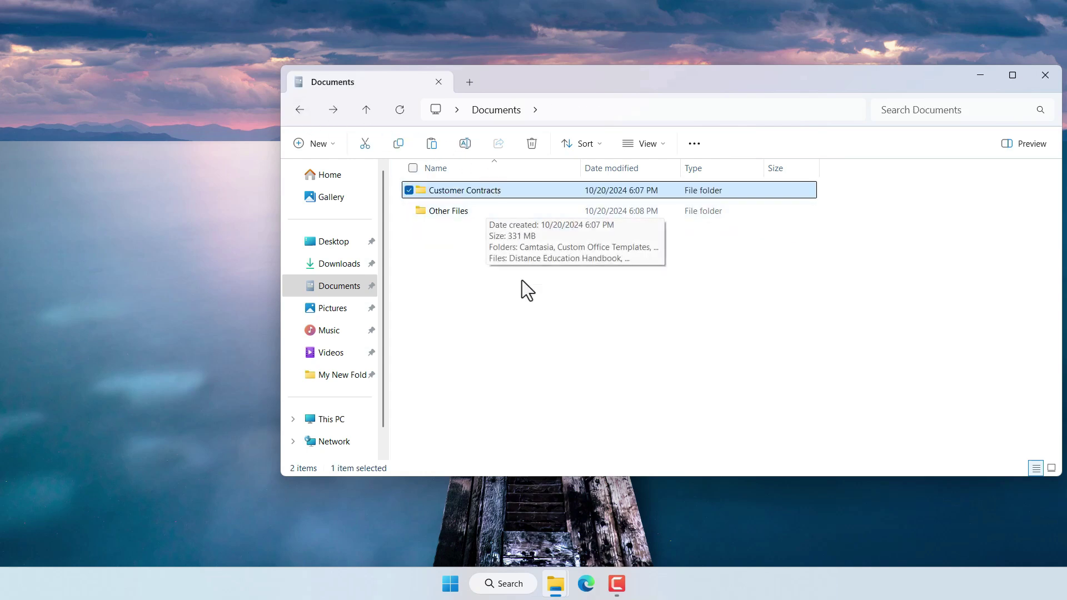
left_click(513, 296)
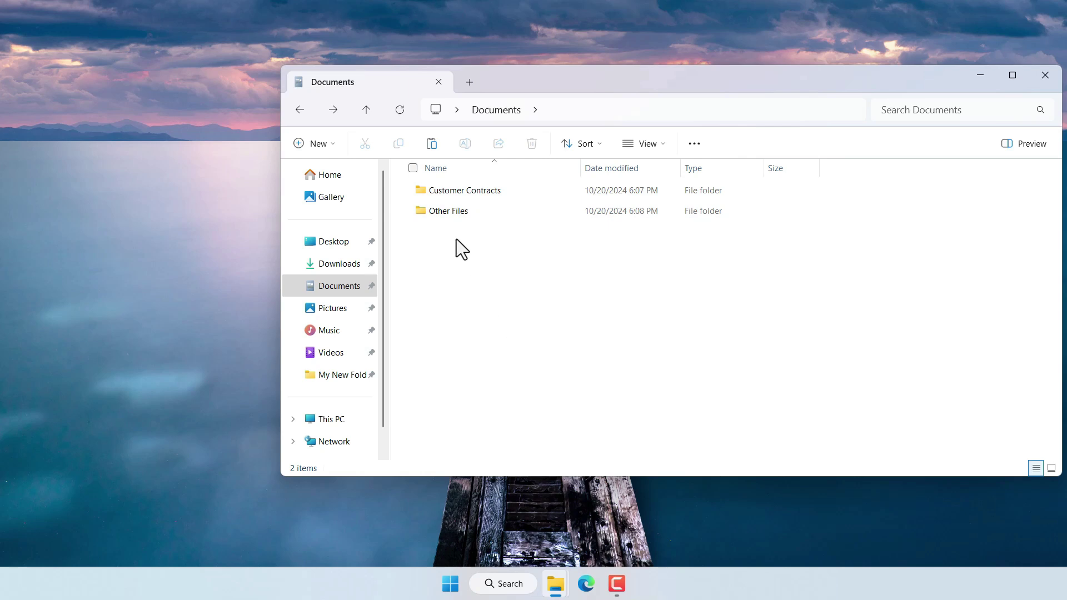
Step: Compress Customer Contracts to a 7z file named 'Customer Contracts 7Zip' and select it
right_click(472, 189)
mouse_move(549, 360)
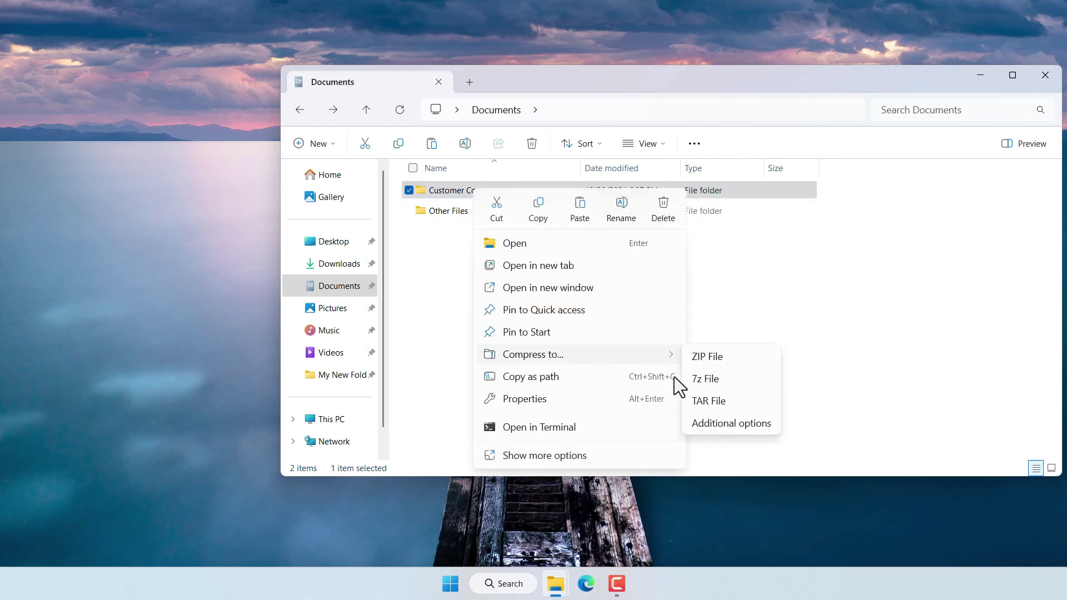
left_click(717, 382)
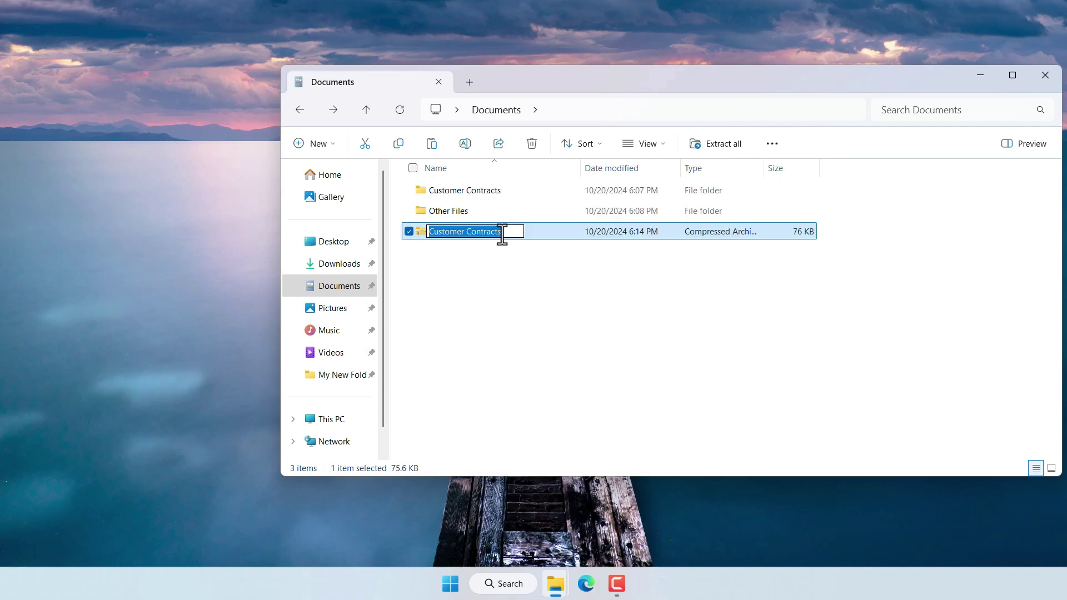
left_click(511, 232)
key("Return")
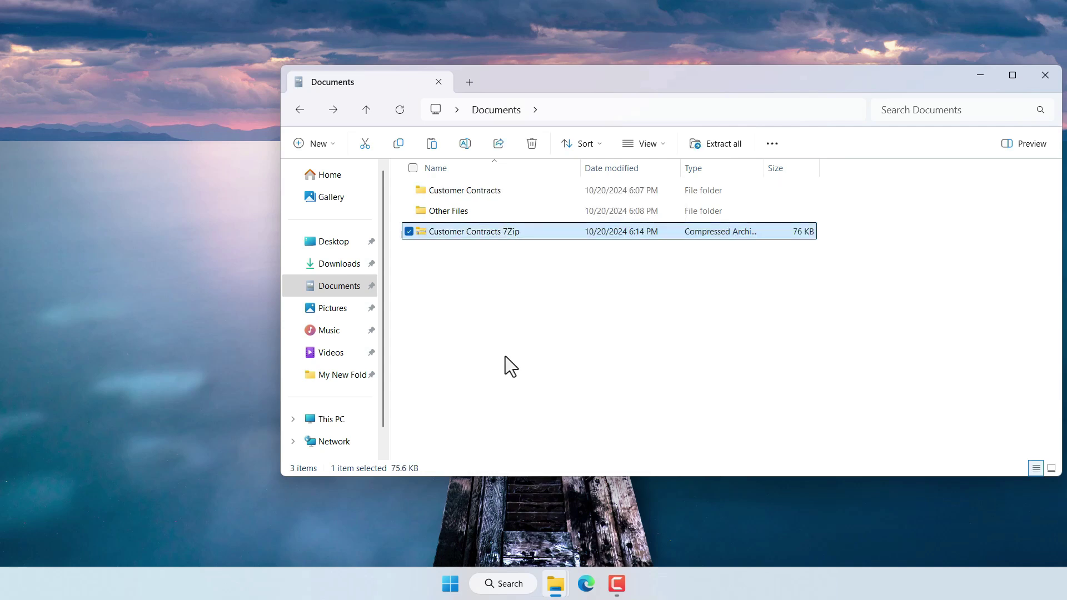
left_click(510, 284)
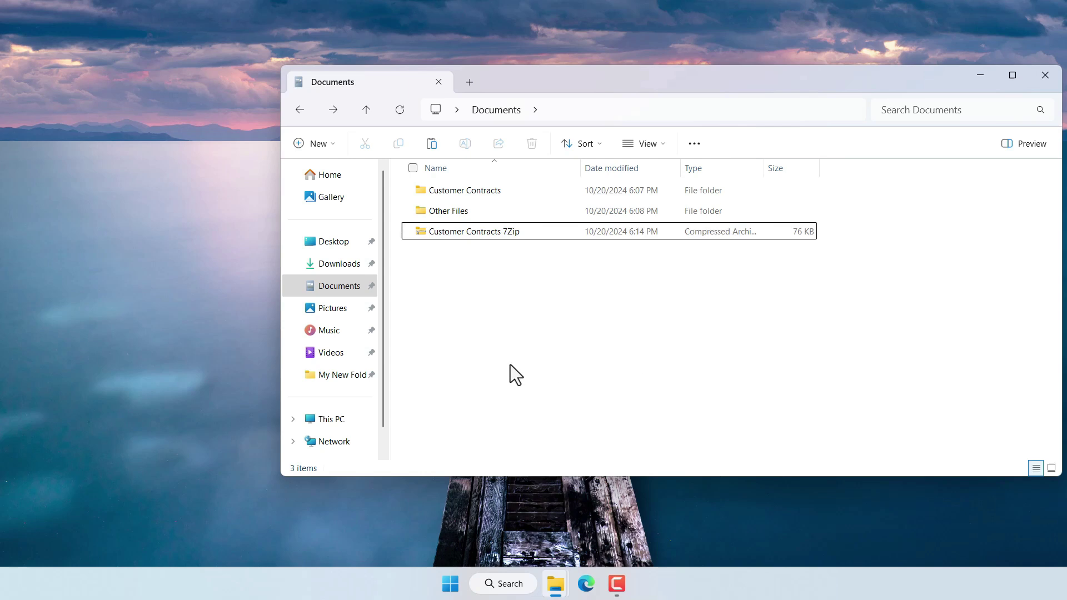
left_click(469, 233)
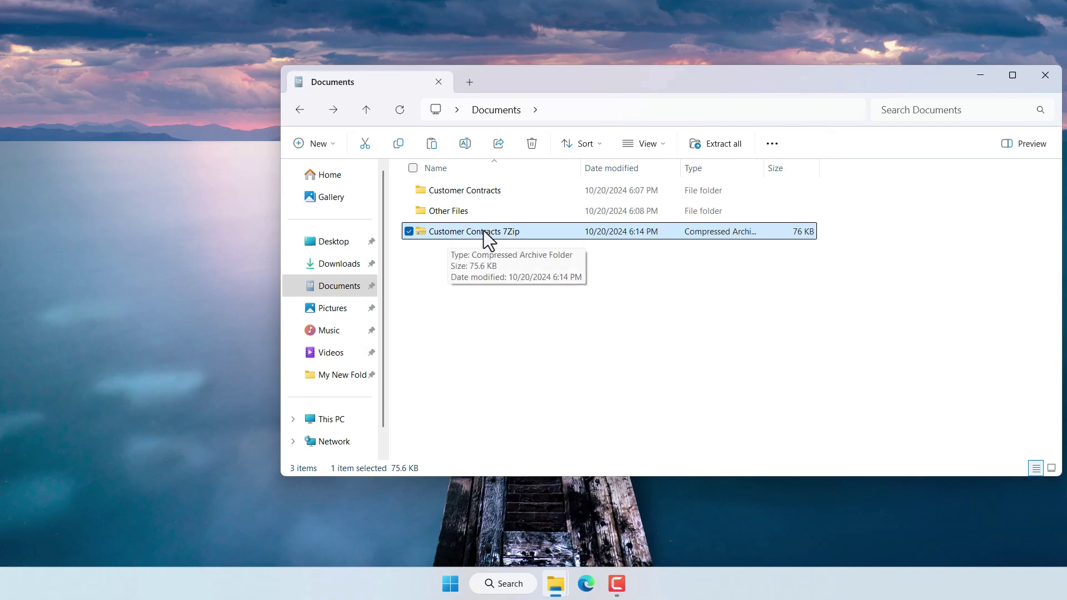
Step: Extract the Customer Contracts 7Zip archive into a new '7Zip Extracted' folder
left_click(722, 148)
left_click(551, 229)
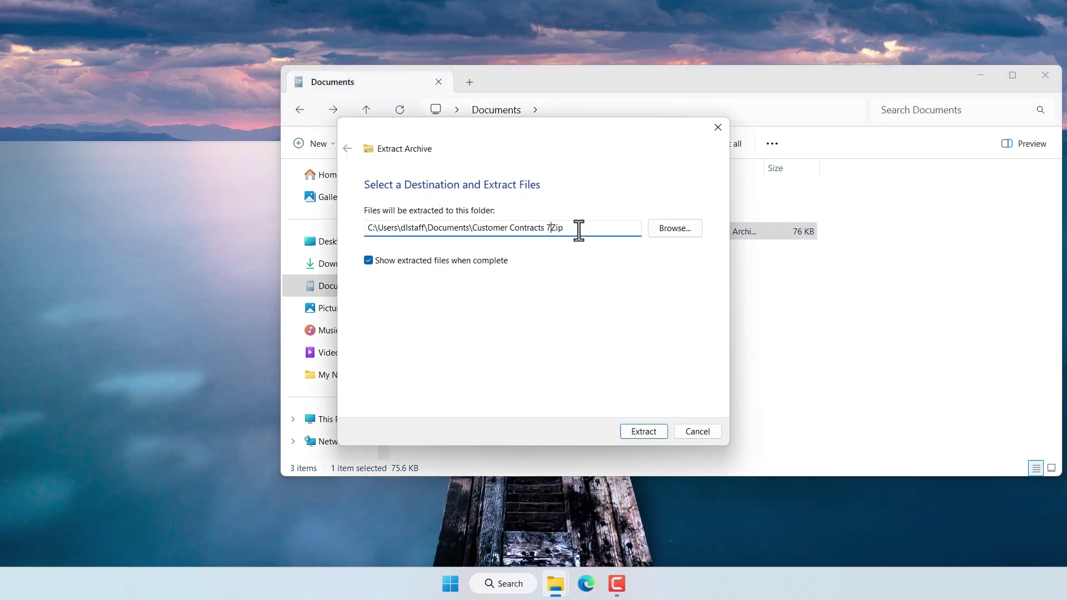
left_click_drag(578, 230, 472, 230)
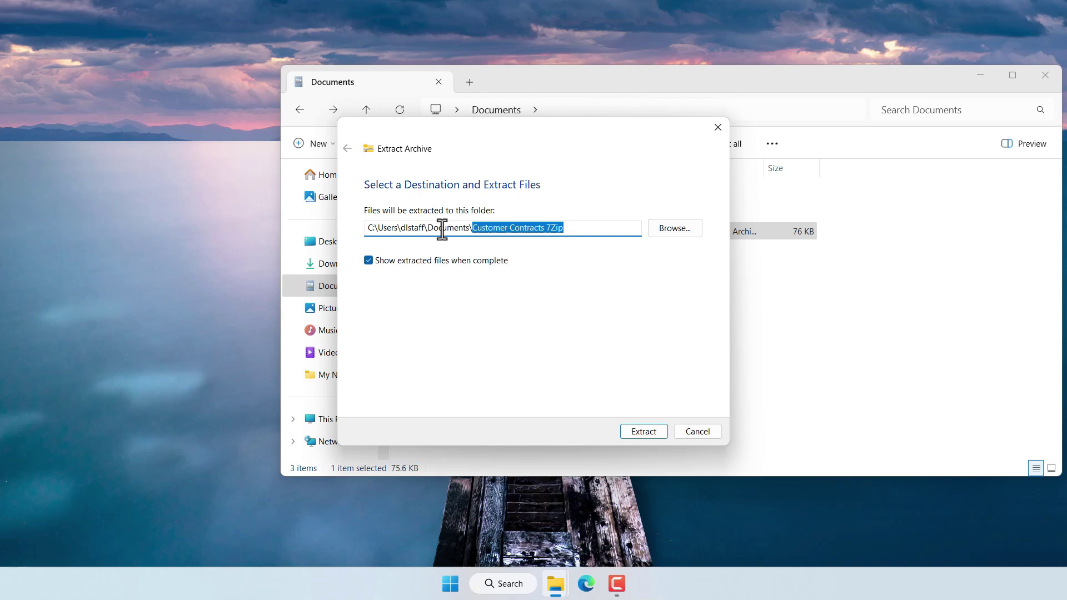
type("7Zip Extracted")
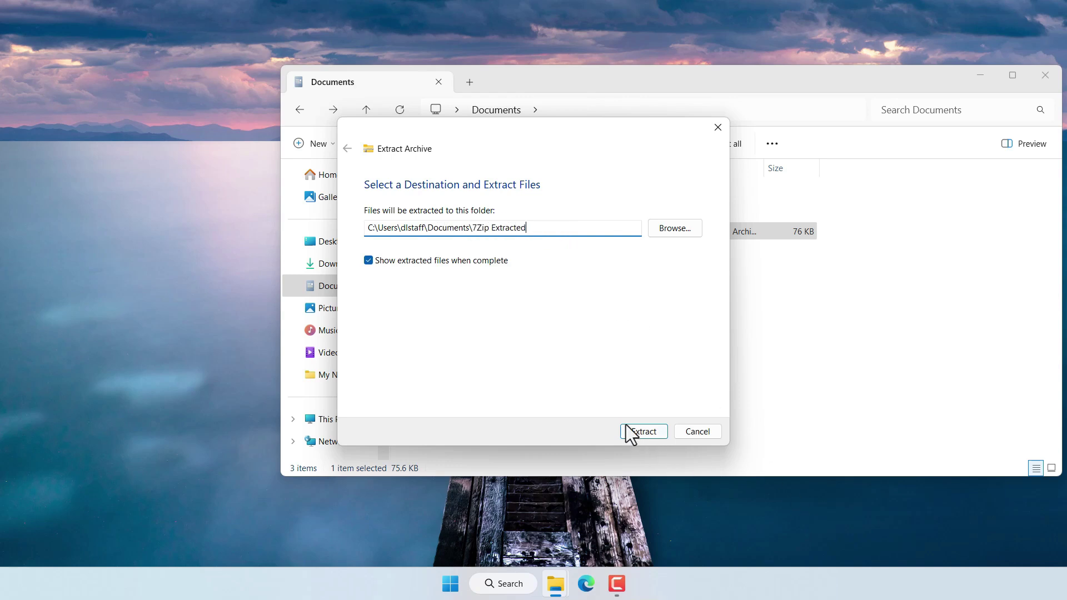
left_click(643, 432)
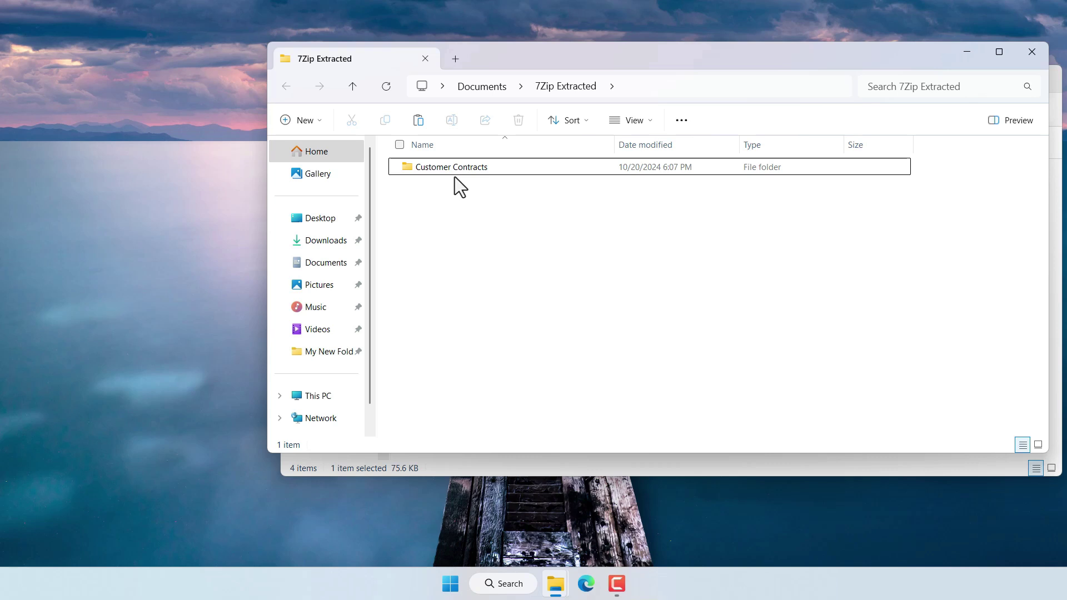
Step: Check the extracted Customer Contracts folder, then return to Documents
double_click(439, 171)
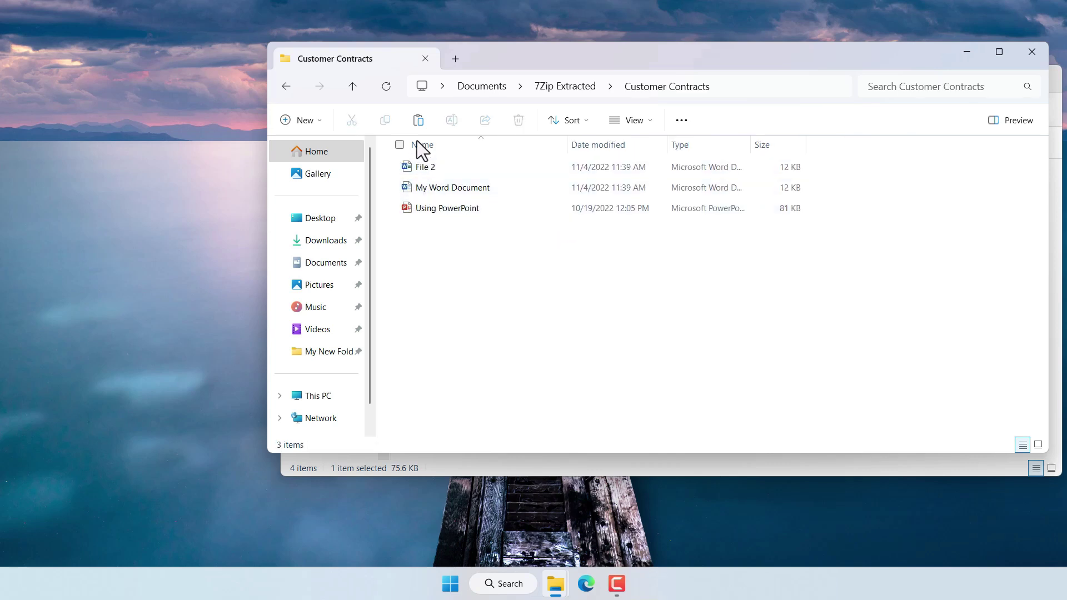
left_click(286, 87)
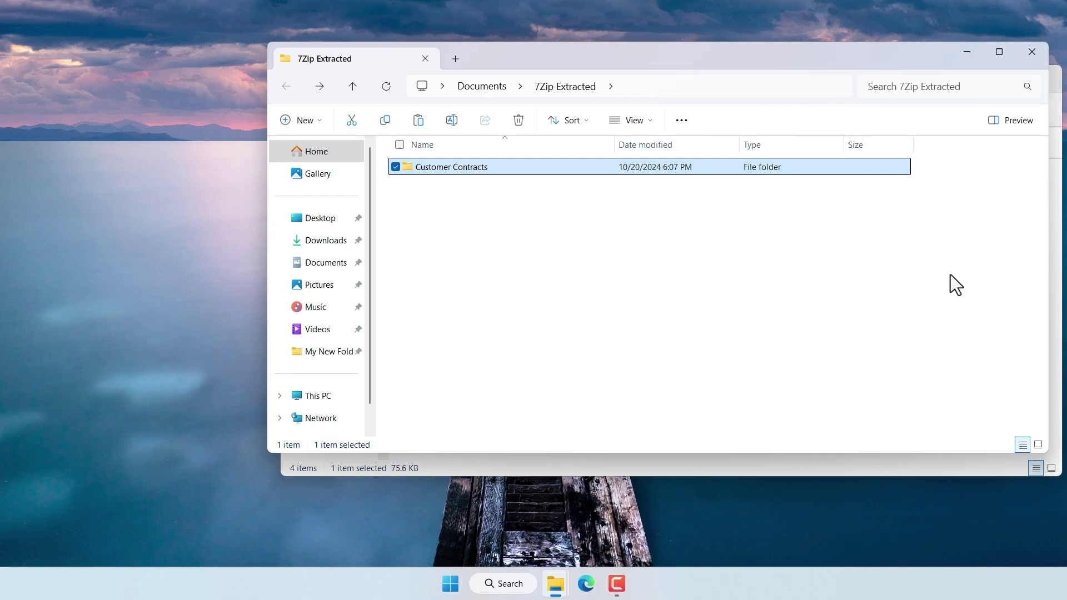
left_click(700, 357)
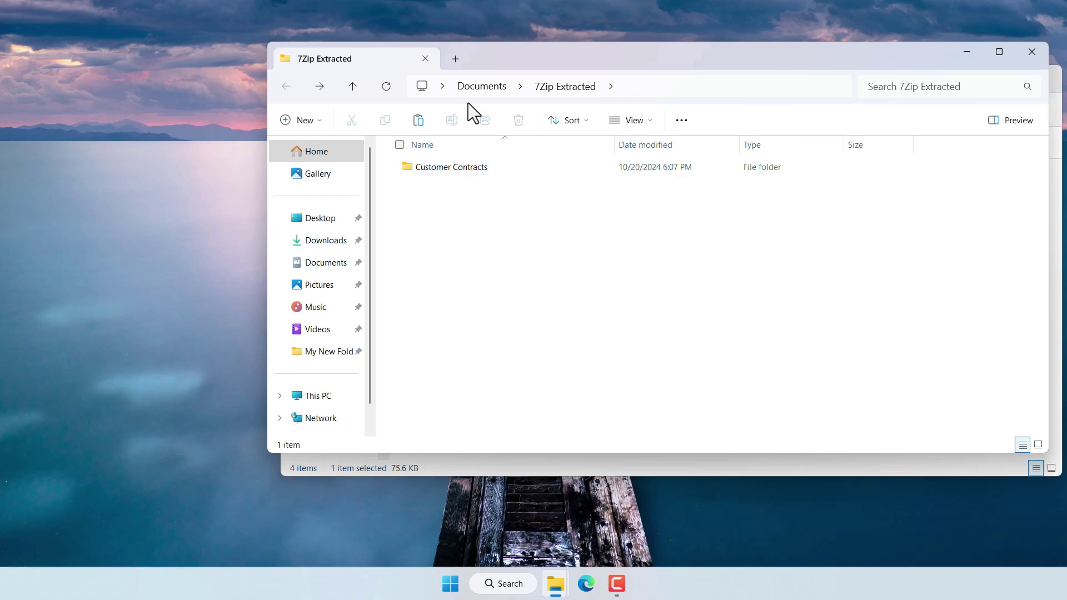
left_click(480, 87)
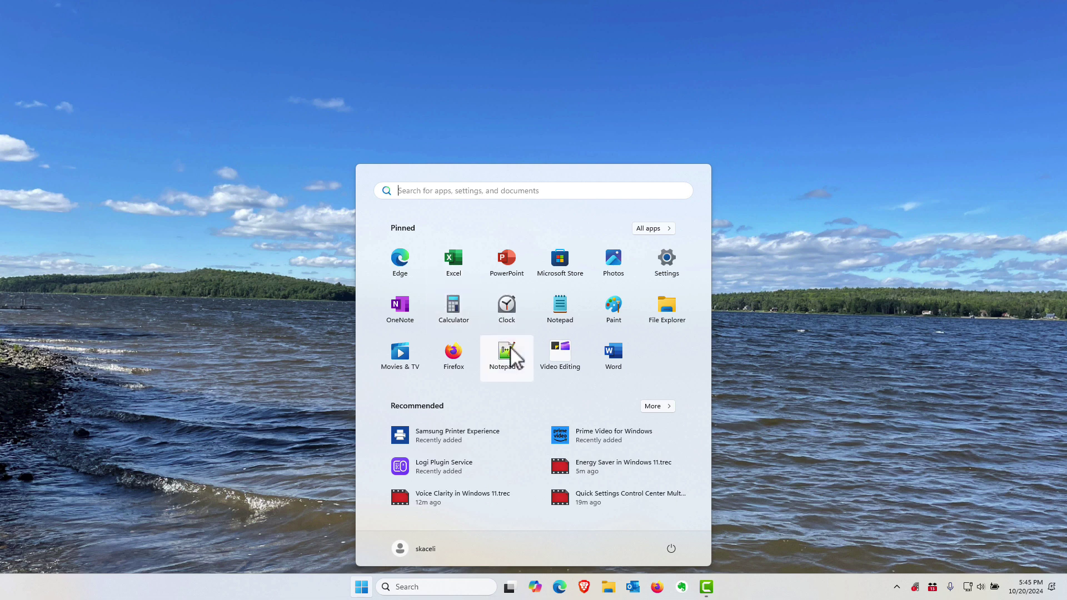
Step: Drag Notepad++ from Start's Pinned apps onto the taskbar between Copilot and Edge
left_click(366, 591)
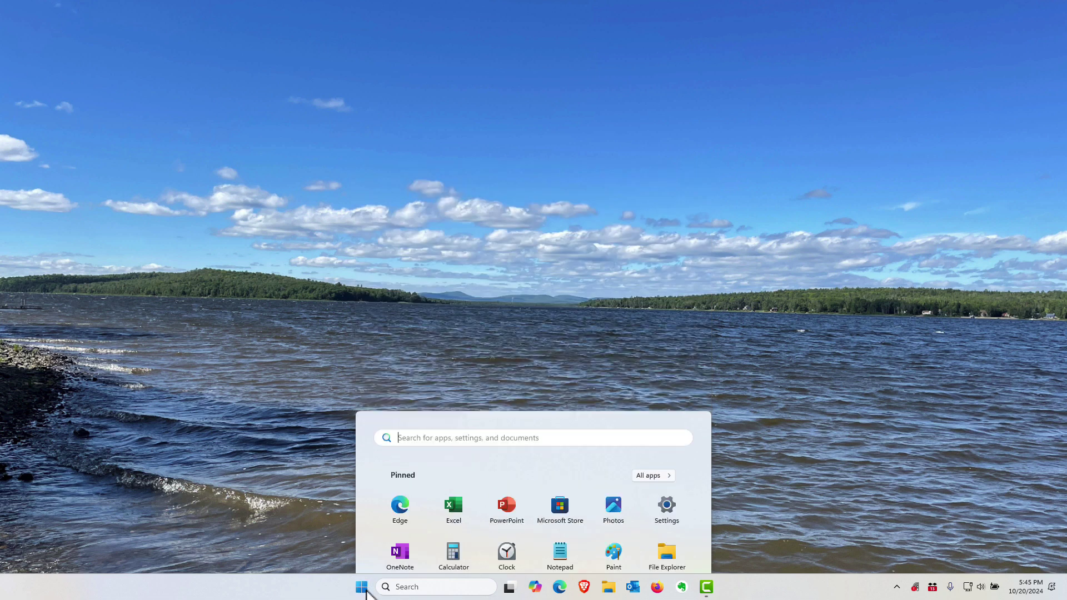
left_click(362, 587)
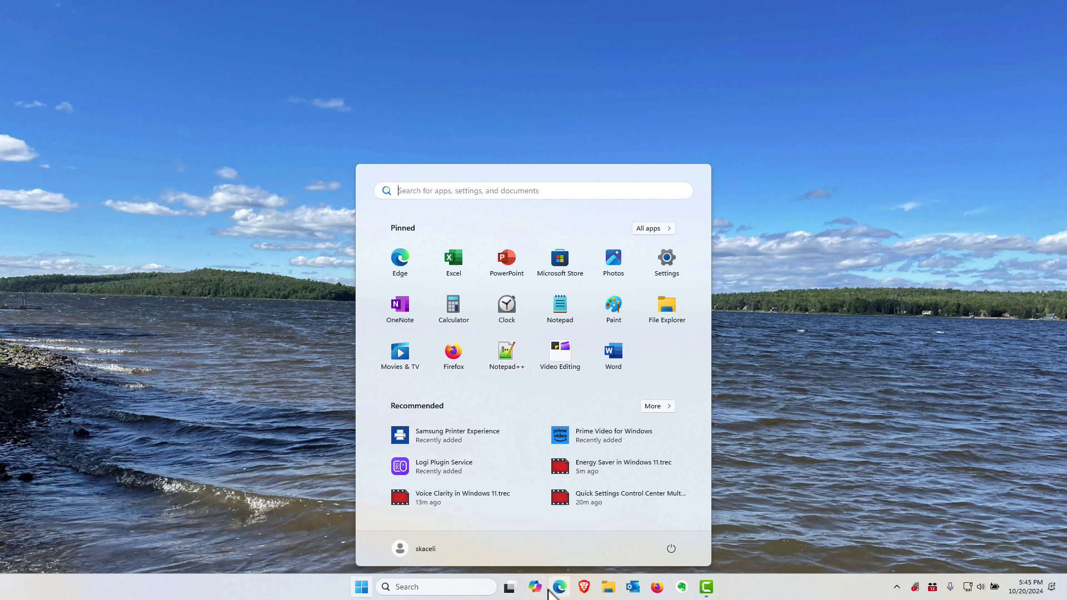
left_click_drag(485, 360, 548, 592)
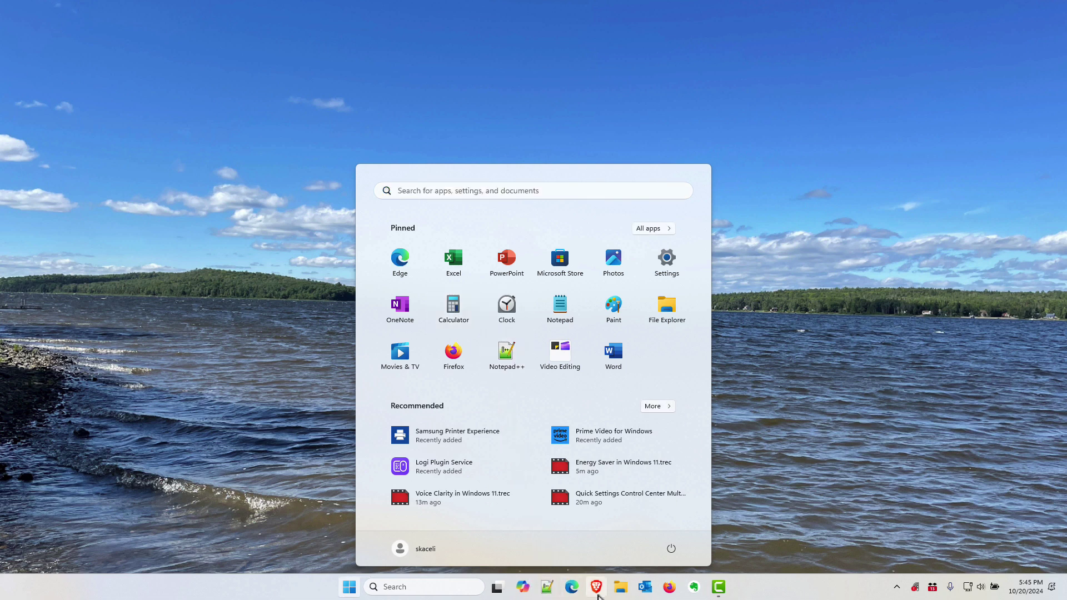
left_click(795, 469)
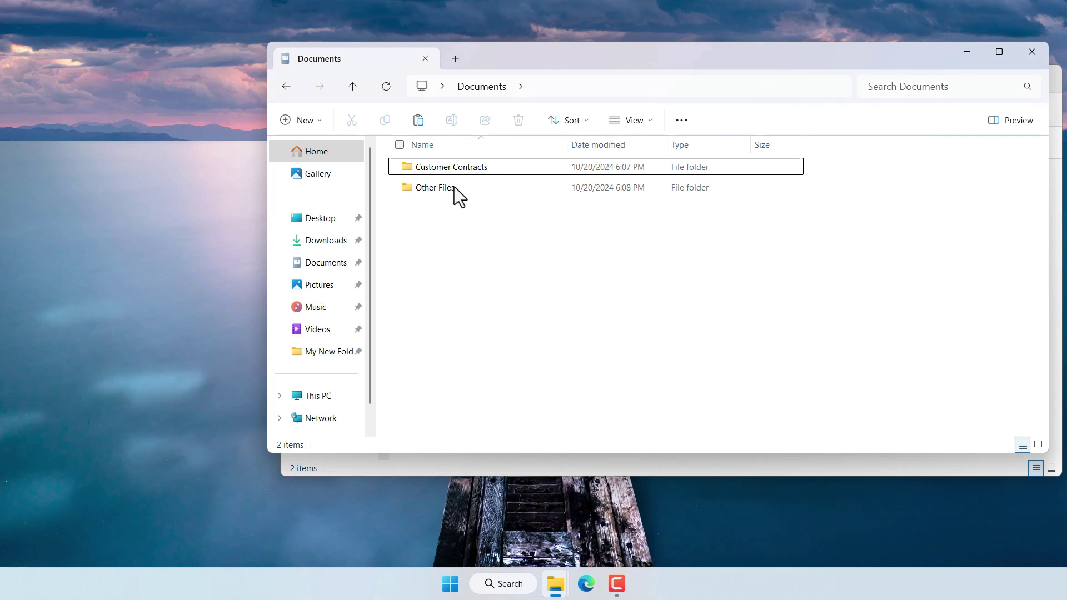
Step: Compress Customer Contracts to a TAR file and name it 'Customer Contracts Tar'
double_click(449, 169)
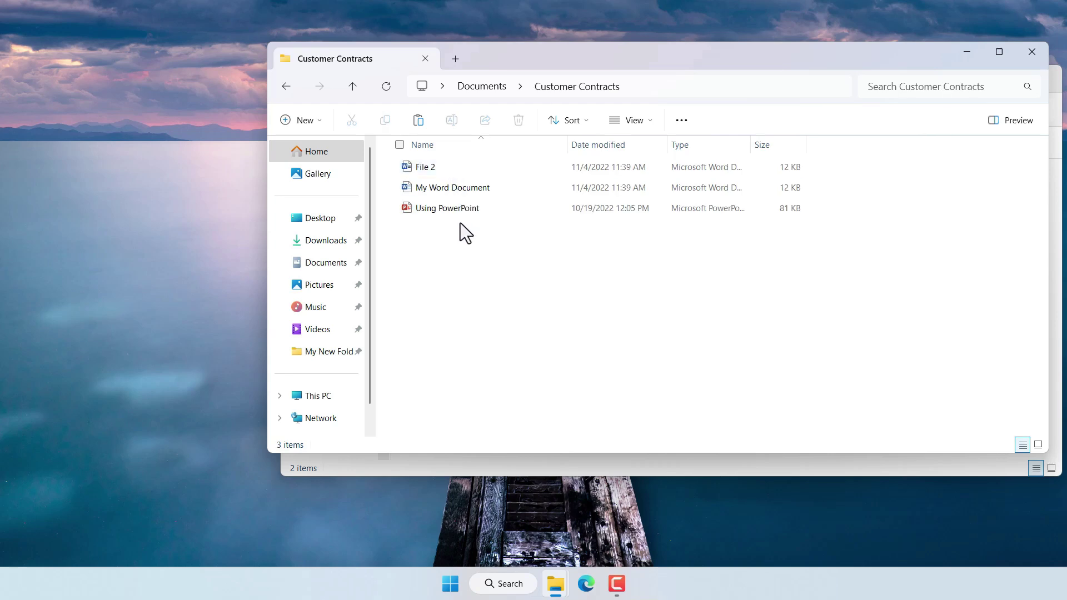
left_click(286, 86)
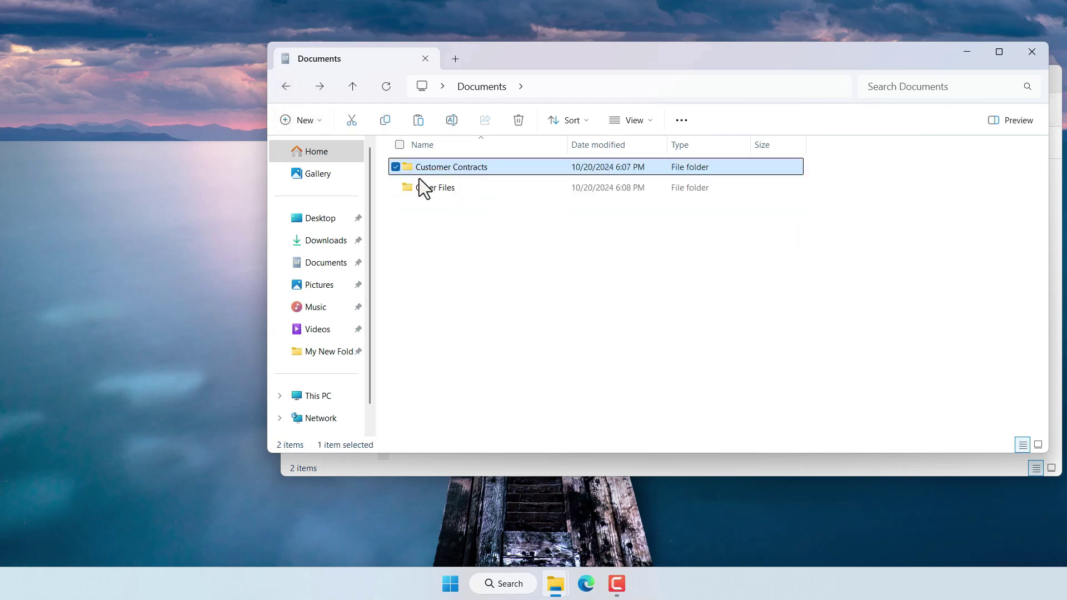
right_click(462, 172)
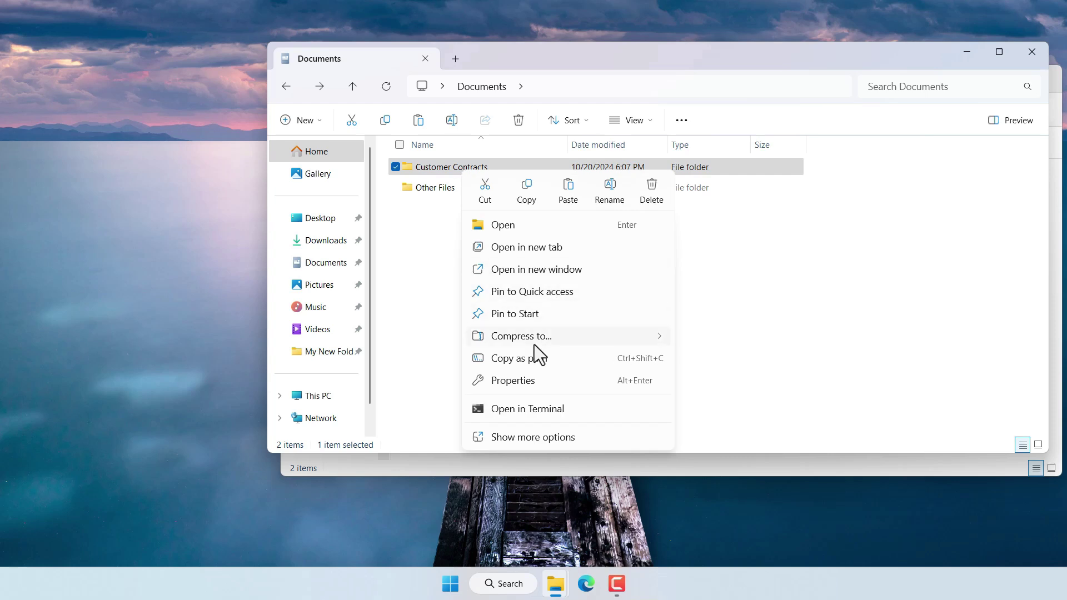
mouse_move(535, 345)
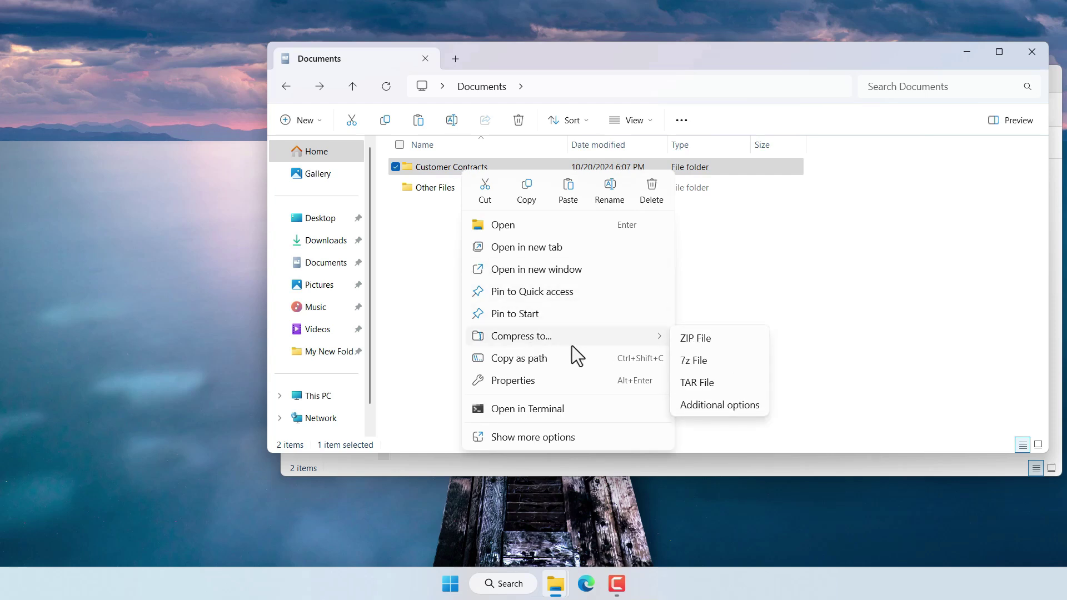
left_click(714, 389)
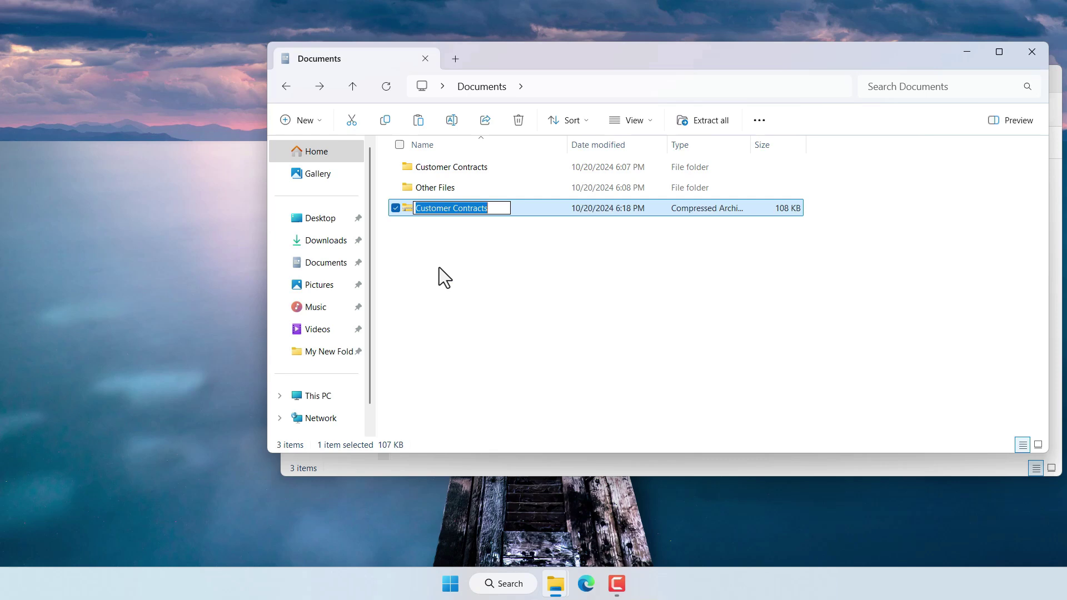
left_click(492, 213)
type("Tar")
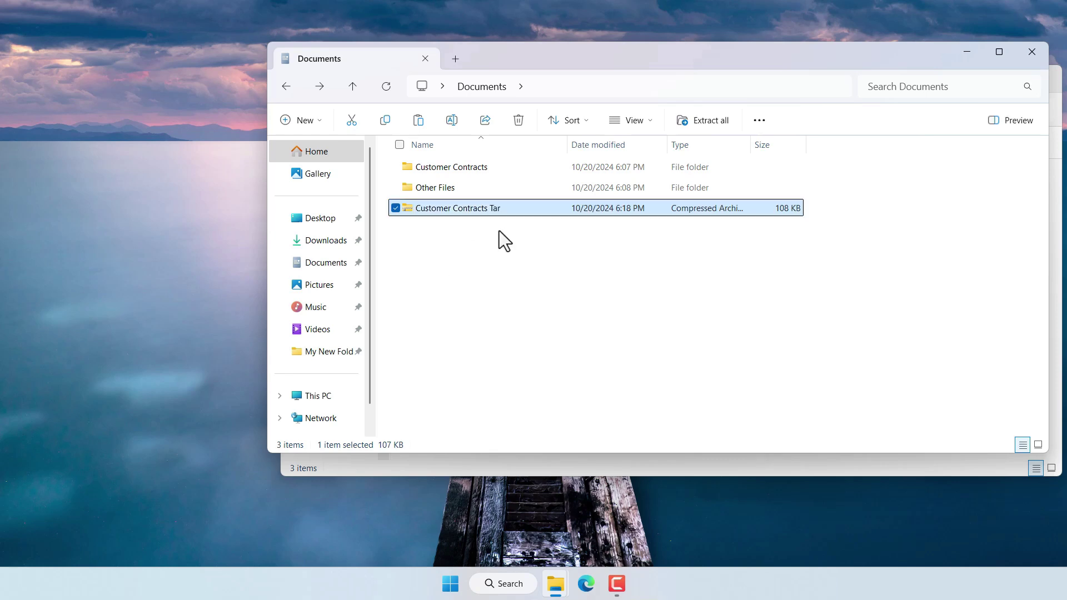
left_click(501, 273)
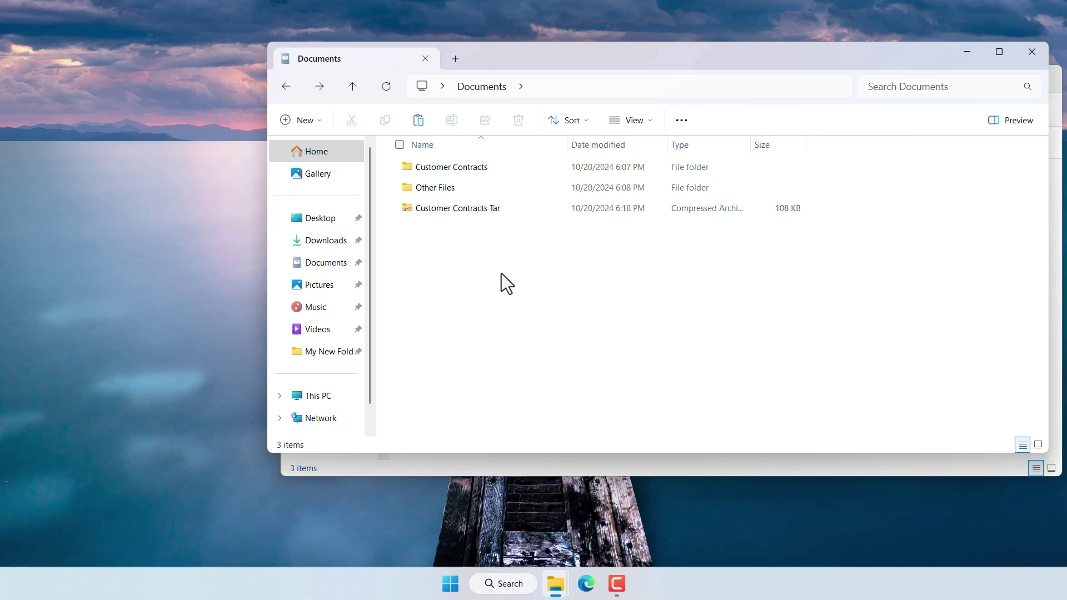
Step: Extract Customer Contracts Tar into a new 'Tar File Extracted' folder
left_click(475, 211)
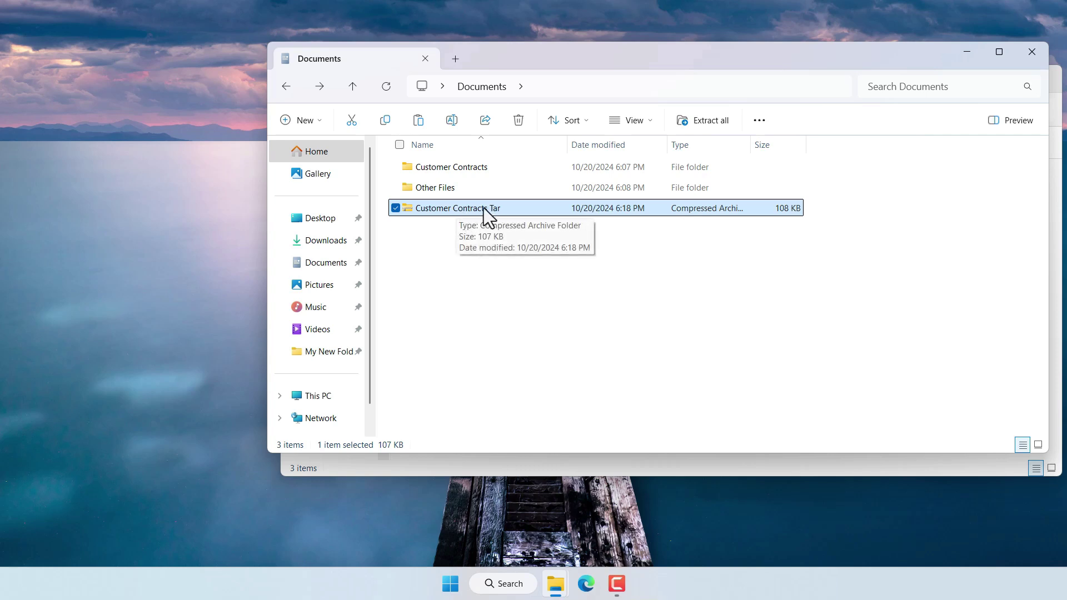
left_click(713, 125)
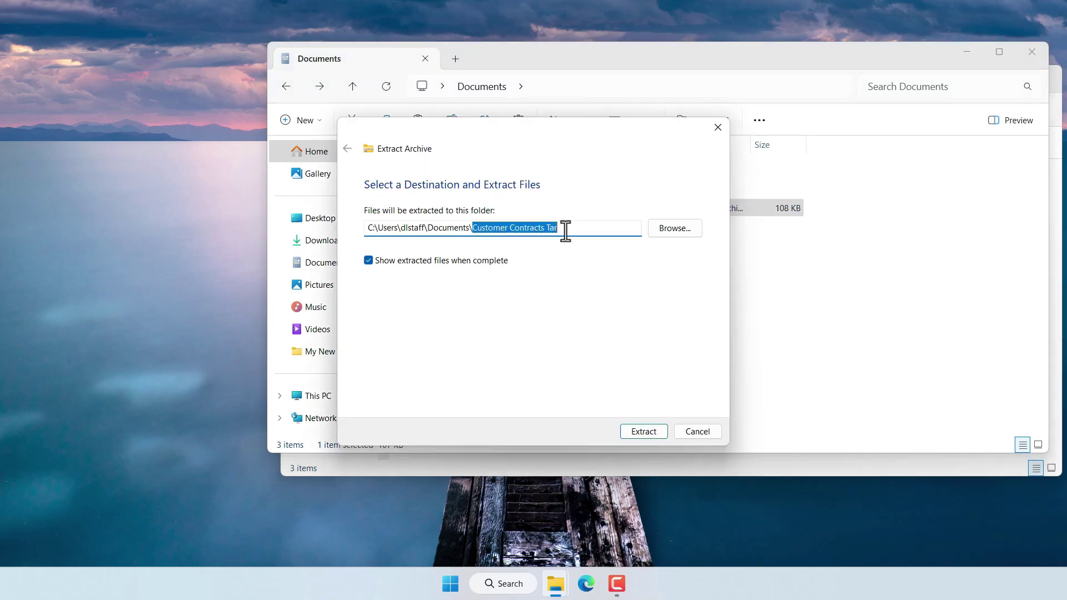
key("BackSpace")
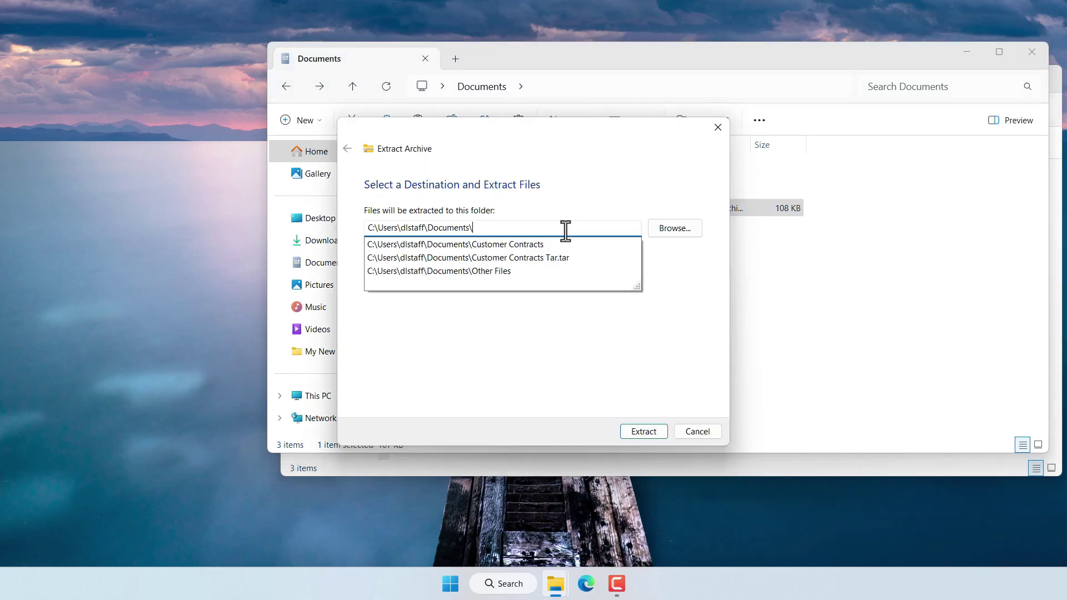
type("Tar File Extracted")
left_click(644, 433)
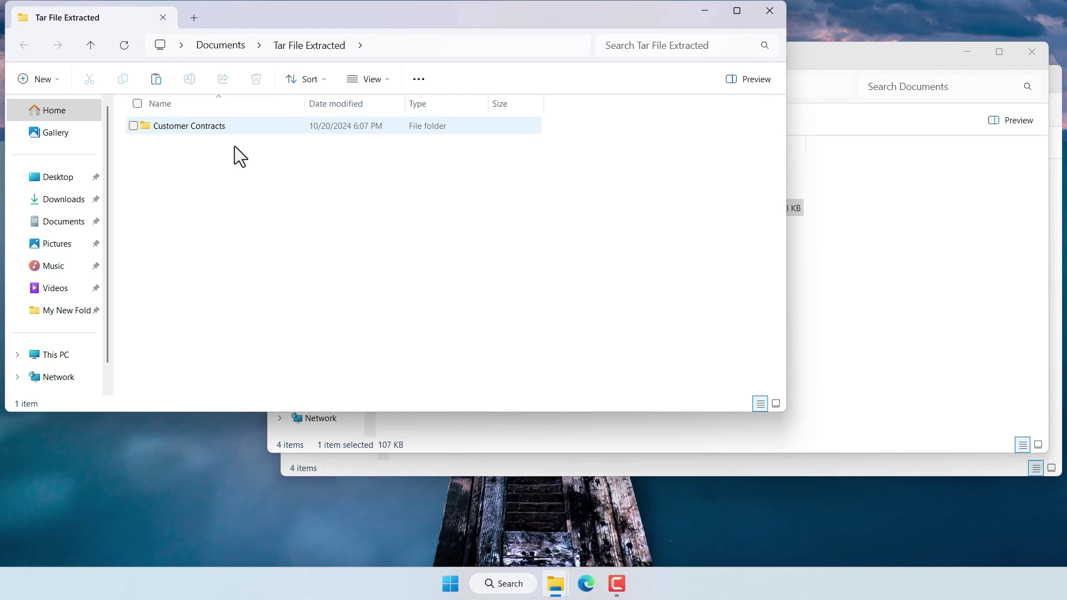
Step: Review the extracted Customer Contracts files, then delete the Tar archive and Tar File Extracted folder
double_click(186, 124)
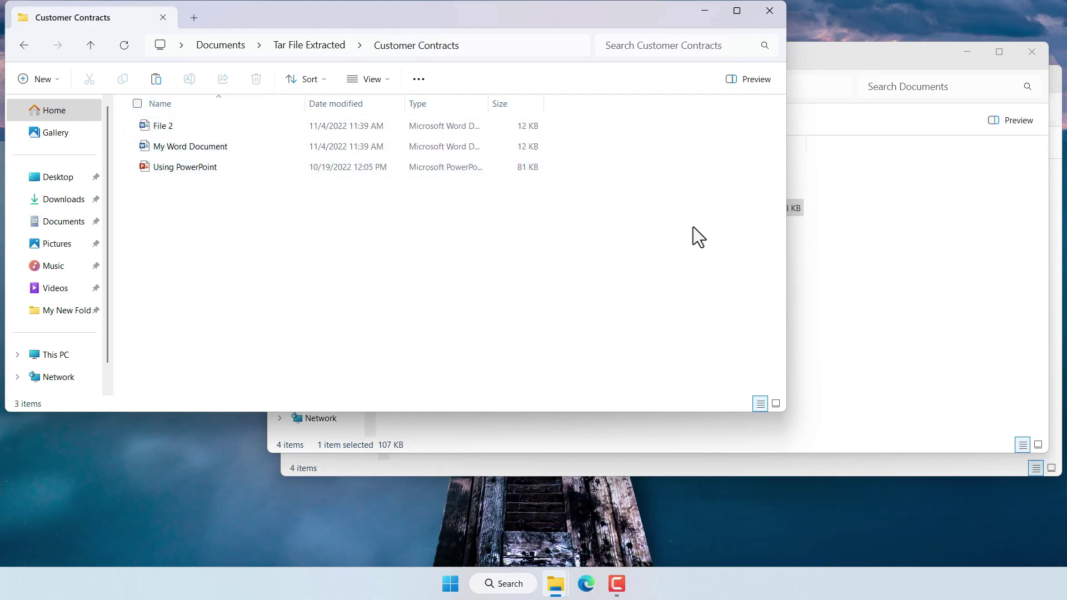
left_click(769, 11)
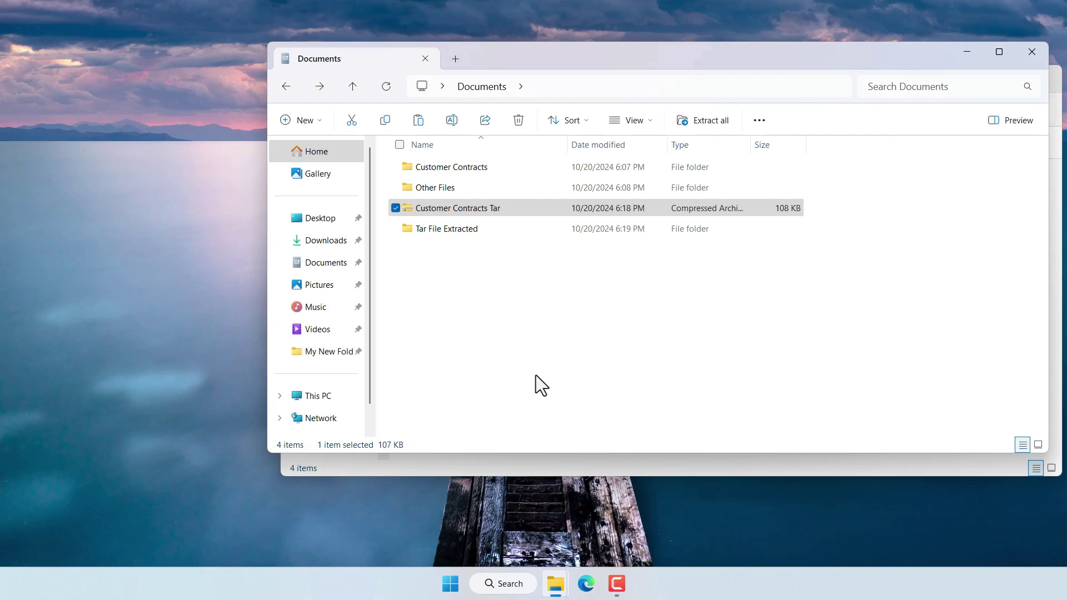
key("Delete")
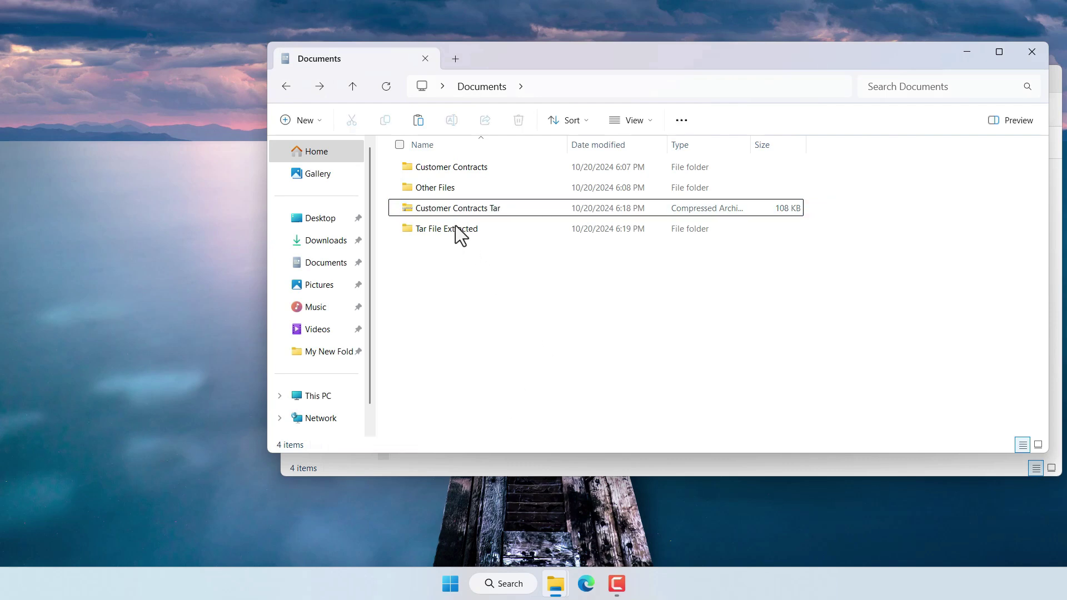
left_click(448, 211)
key("Delete")
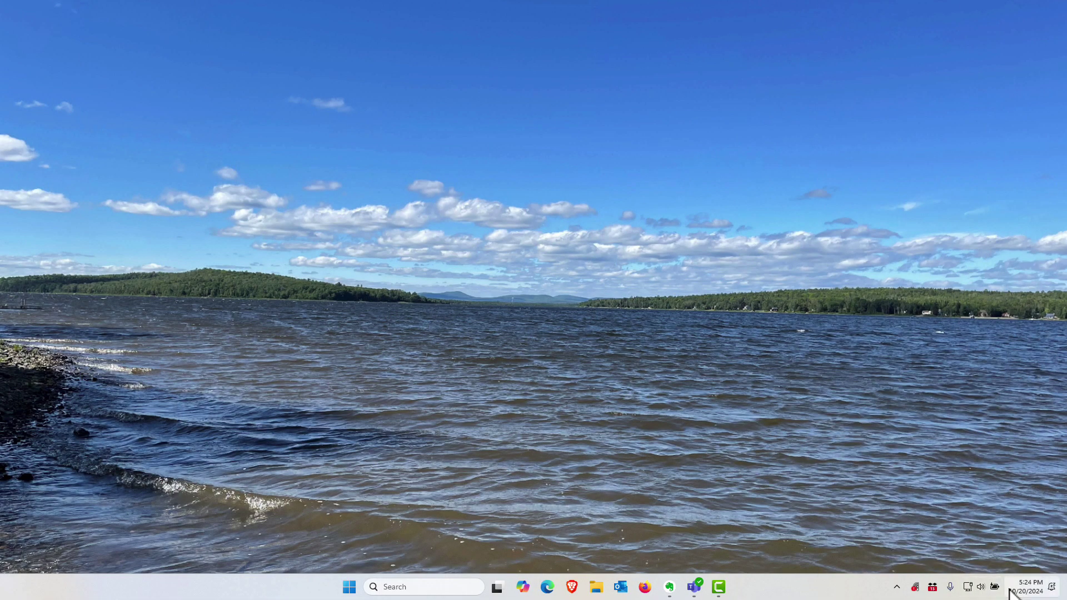
Step: Open Quick Settings from the system tray and page to the Live captions, Night light, Mobile hotspot tiles
left_click(979, 593)
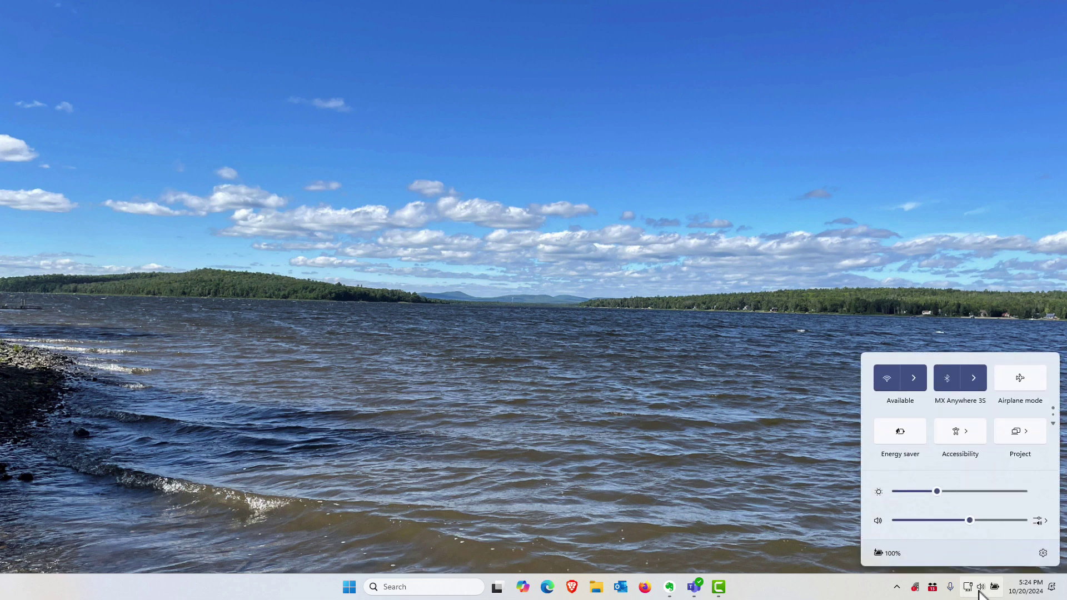
left_click(1053, 424)
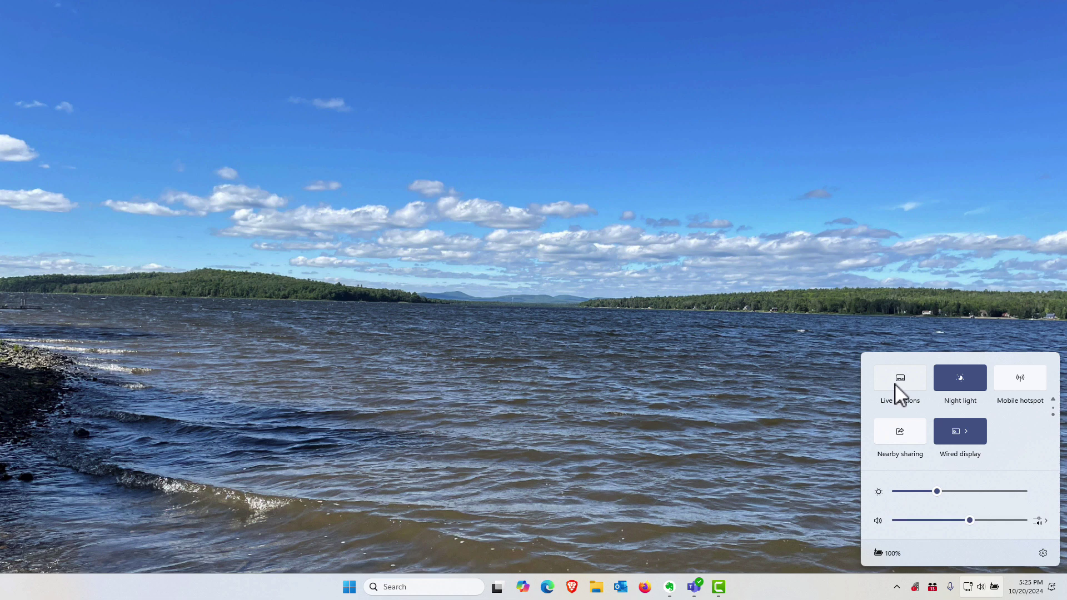